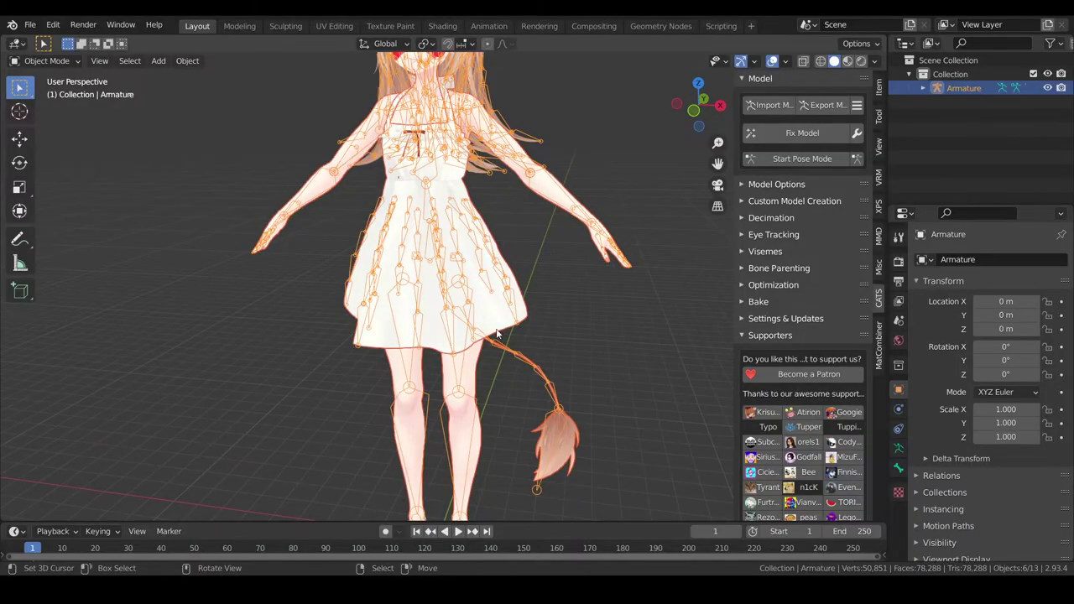
Select the 00P_ワンピース dress mesh in Blender's viewport
click(496, 328)
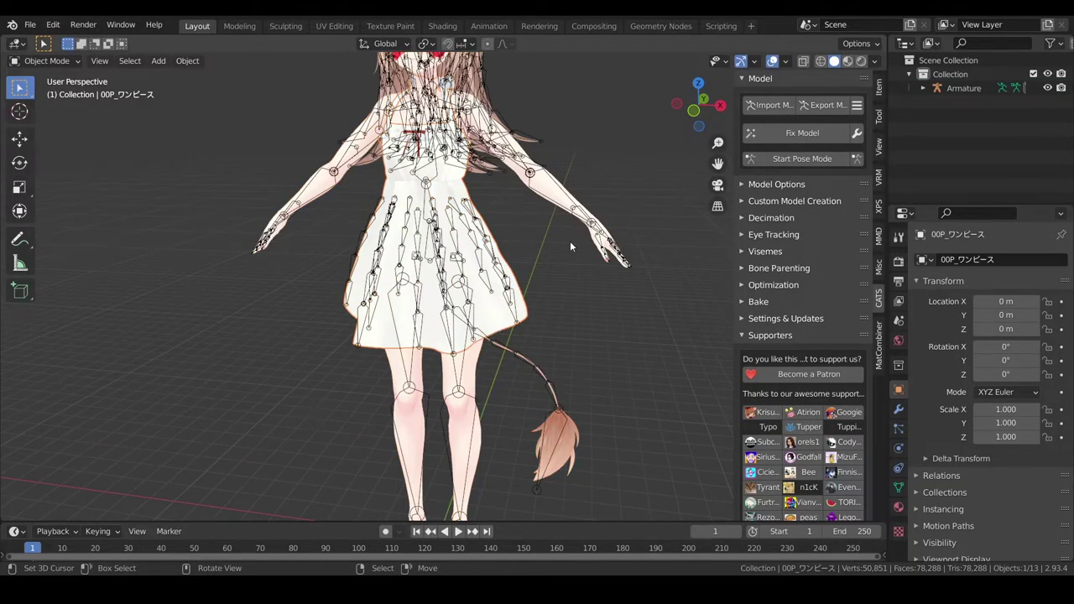
Select the armature and inspect the dress bones close up from the side and front
scroll(570, 244, up, 2)
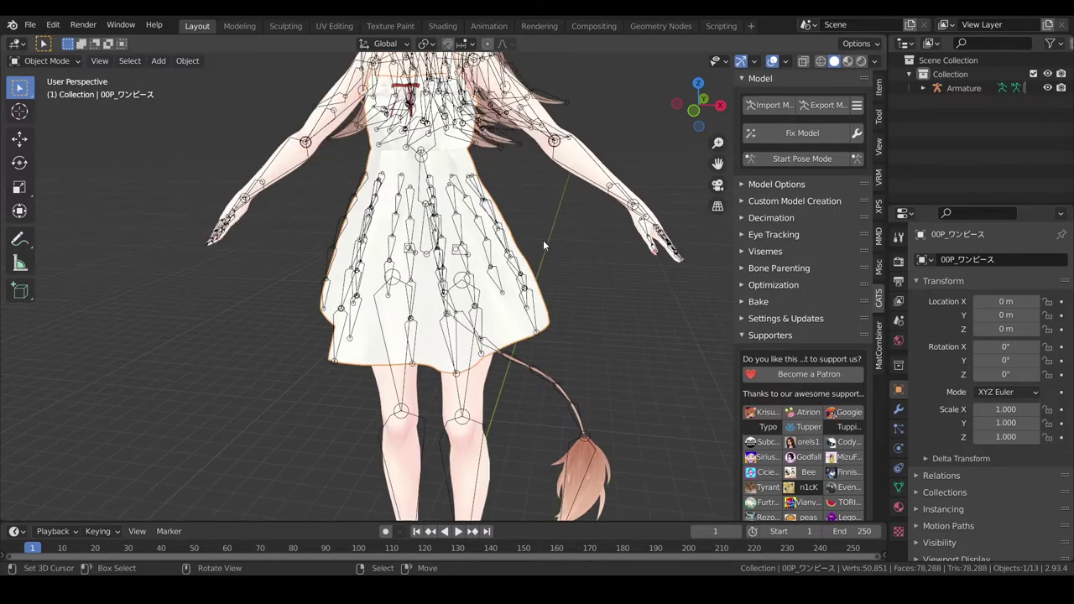
mouse_move(543, 240)
middle_down()
mouse_move(571, 241)
mouse_move(382, 219)
middle_up()
scroll(383, 219, up, 3)
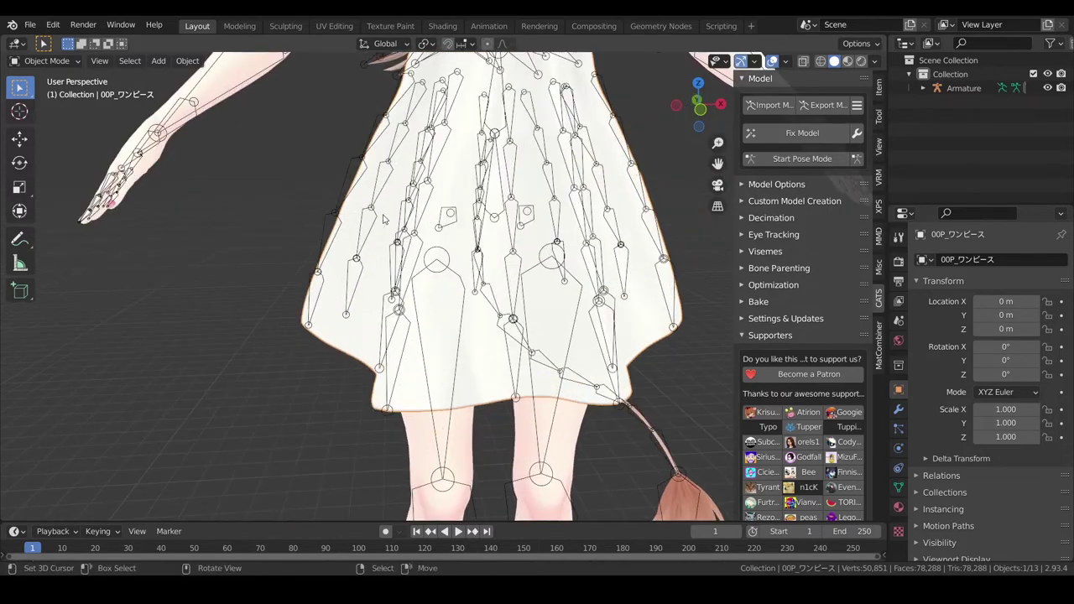
click(363, 171)
scroll(363, 171, up, 3)
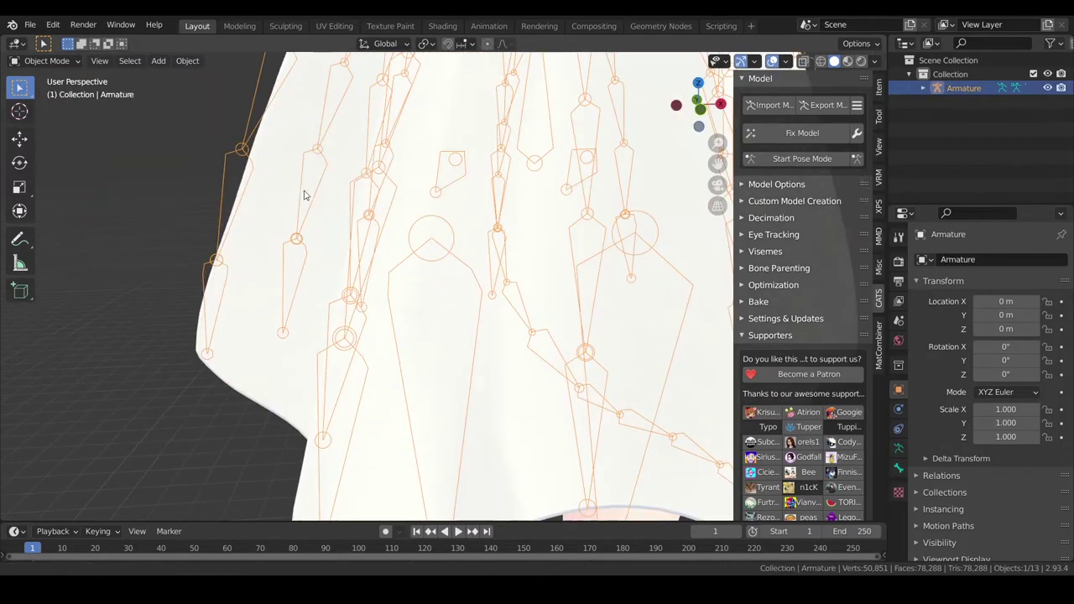
scroll(331, 241, up, 2)
middle_drag(331, 241, 308, 177)
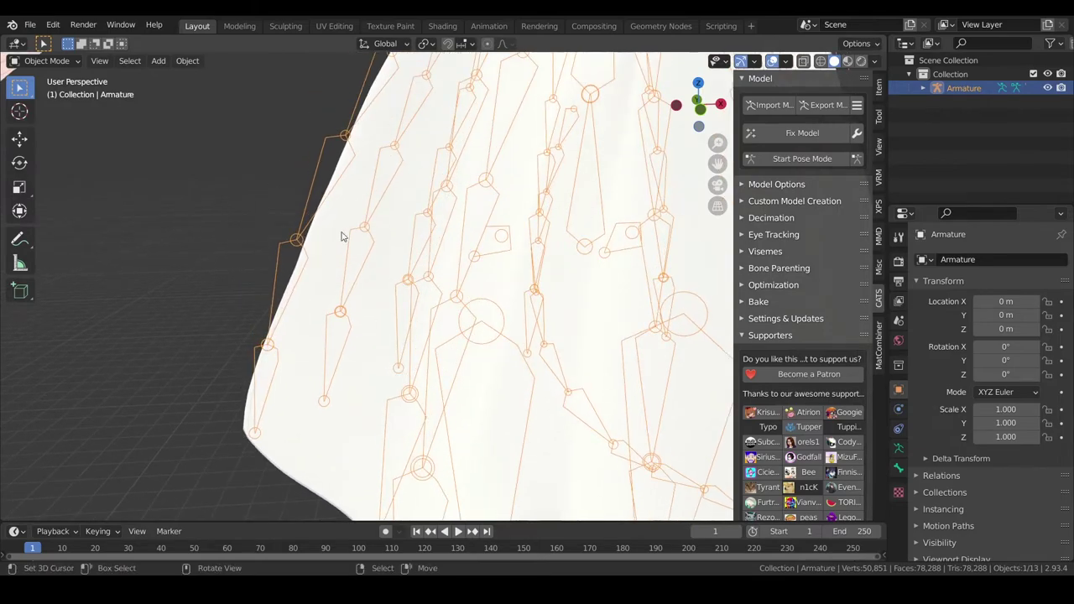
scroll(345, 233, down, 3)
mouse_move(350, 231)
middle_down()
mouse_move(532, 213)
mouse_move(470, 185)
mouse_move(276, 183)
middle_up()
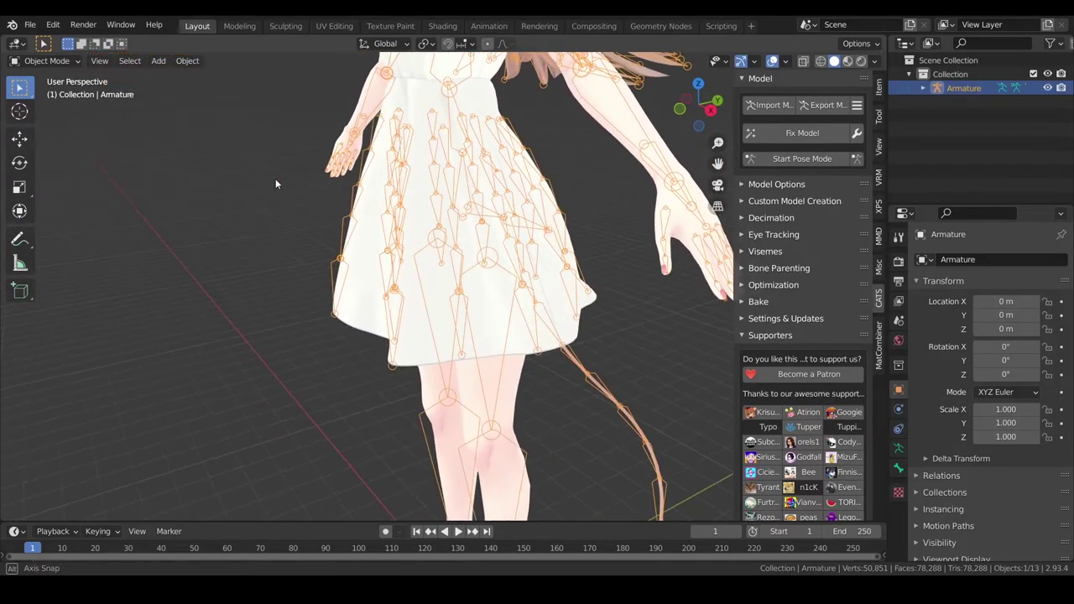
middle_drag(276, 183, 399, 165)
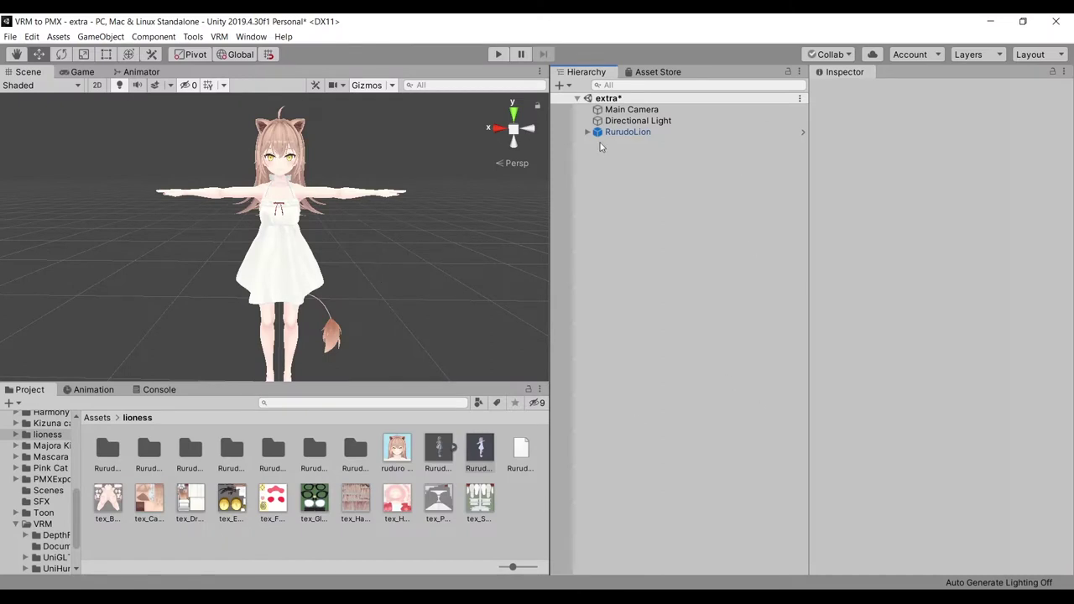
Expand RurudoLion down to Hips, select Left leg, and undo a test move of it
click(587, 132)
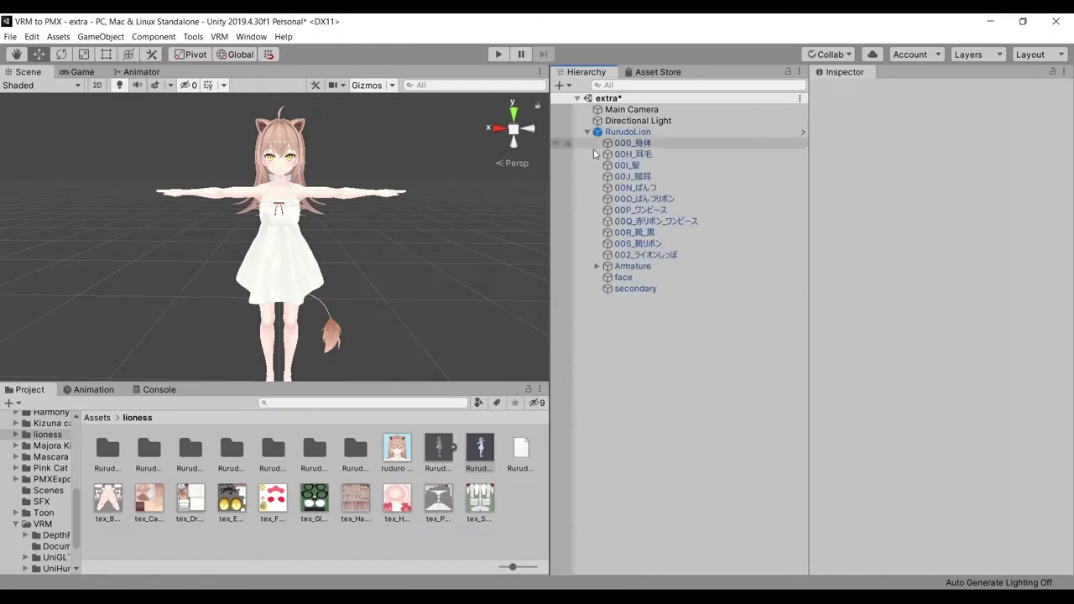
click(596, 266)
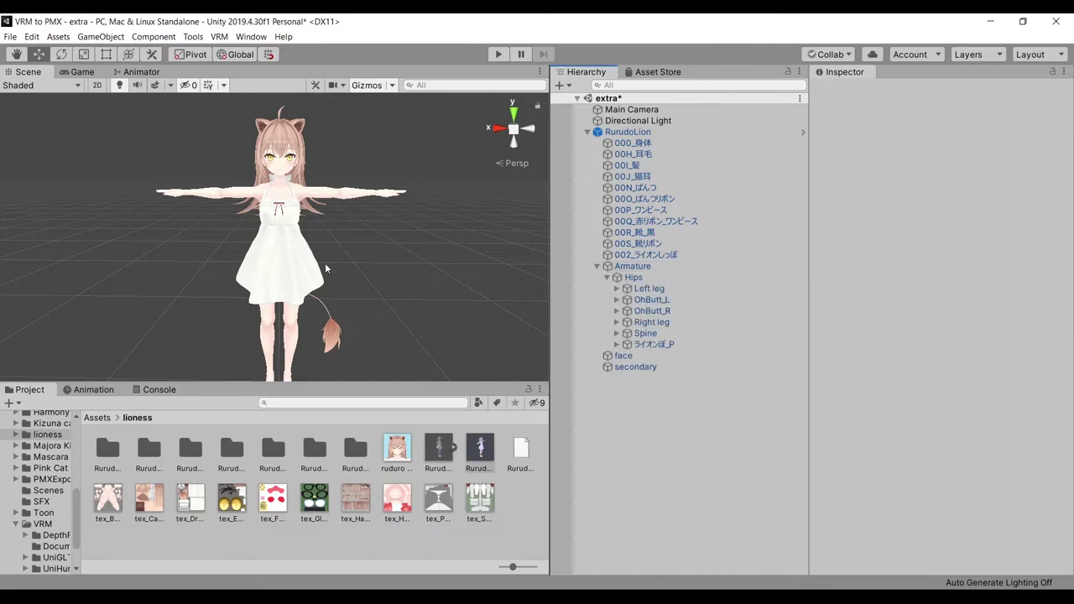
middle_drag(306, 268, 310, 222)
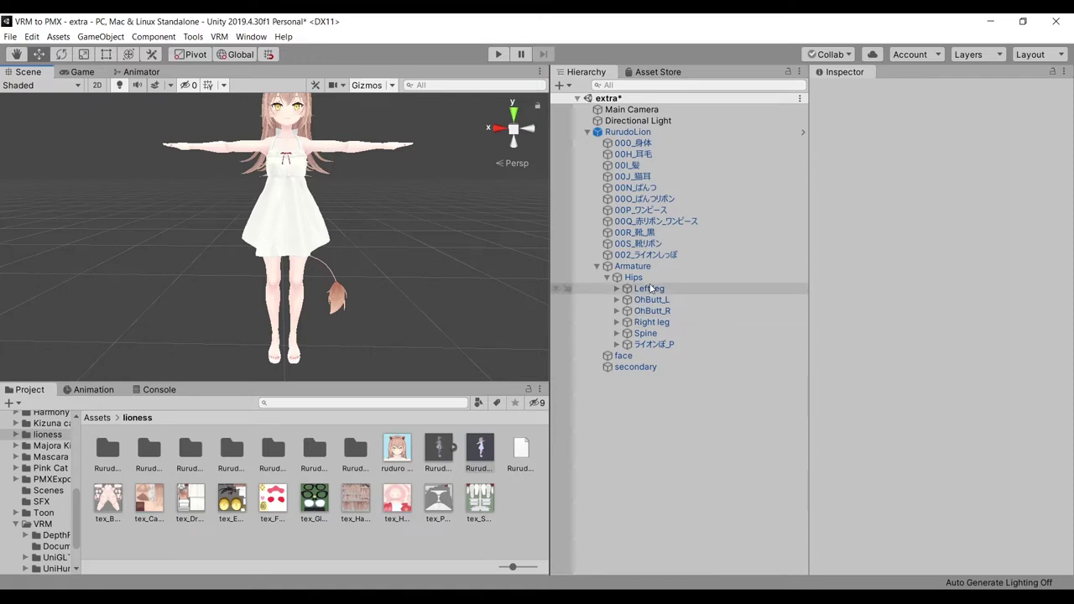
click(651, 288)
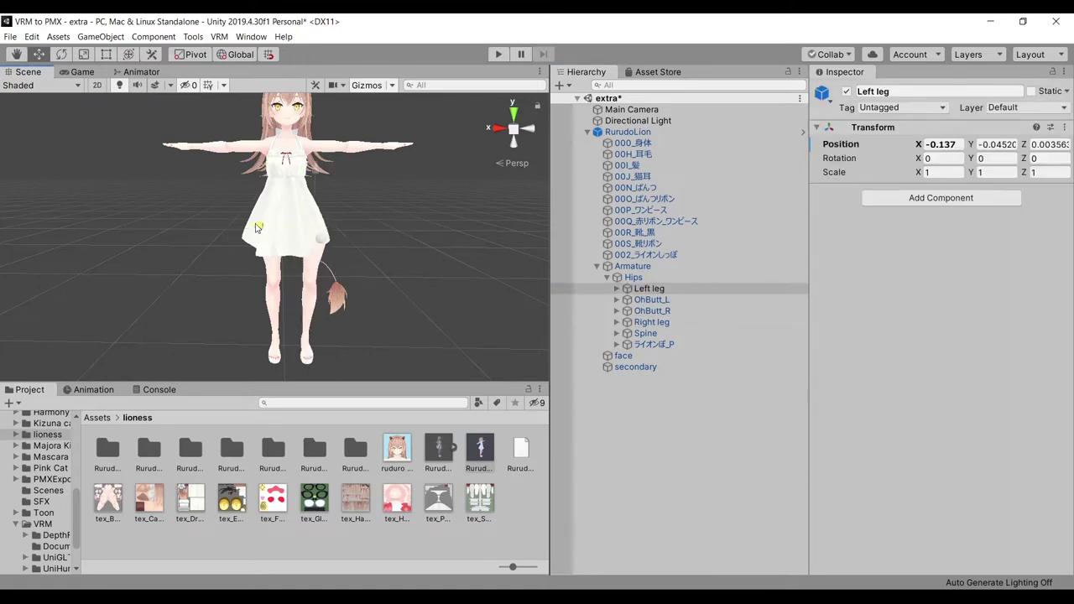
drag(258, 228, 342, 264)
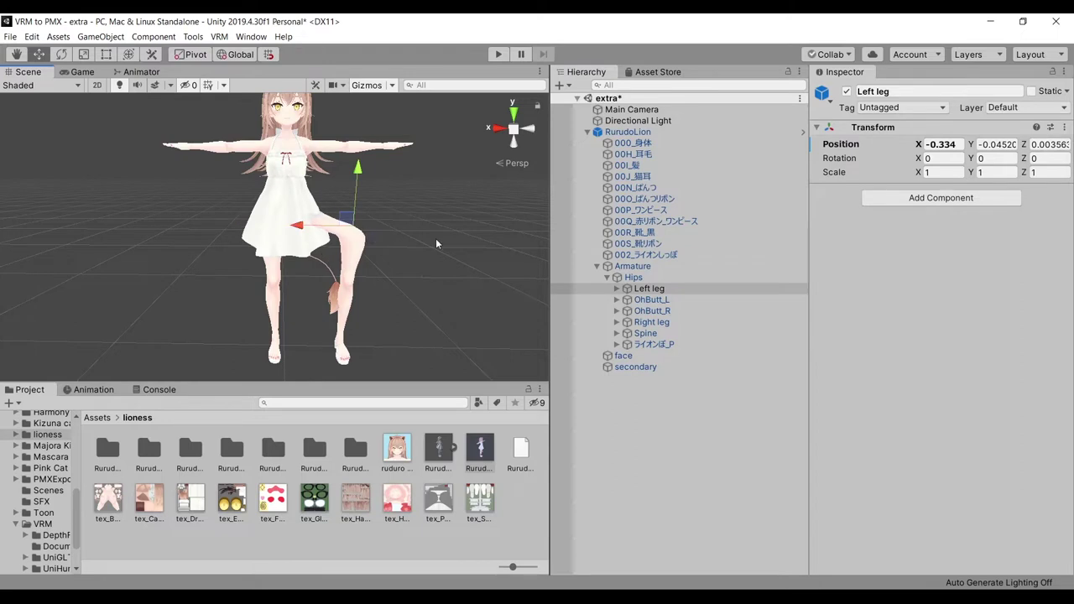
key(ctrl+z)
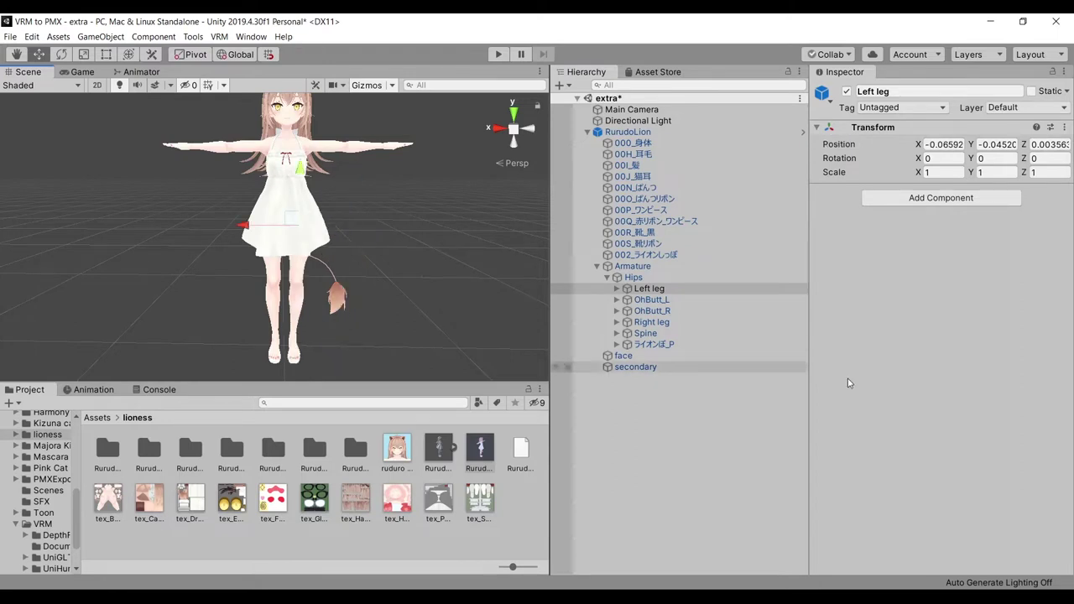
Add a VRM Spring Bone Collider Group component to the Left leg bone
click(965, 198)
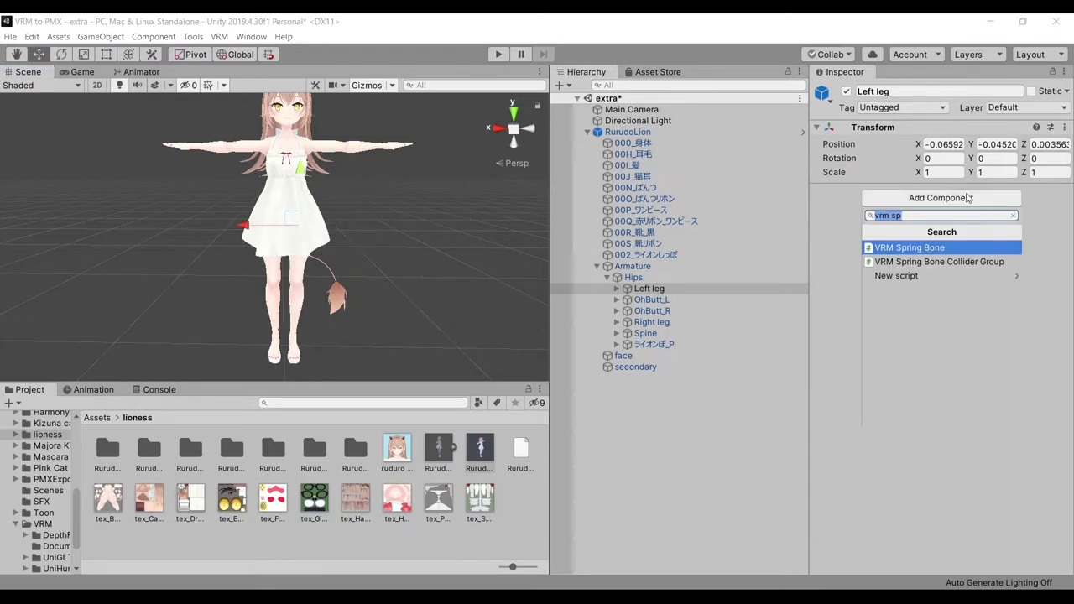
text(vrm spt)
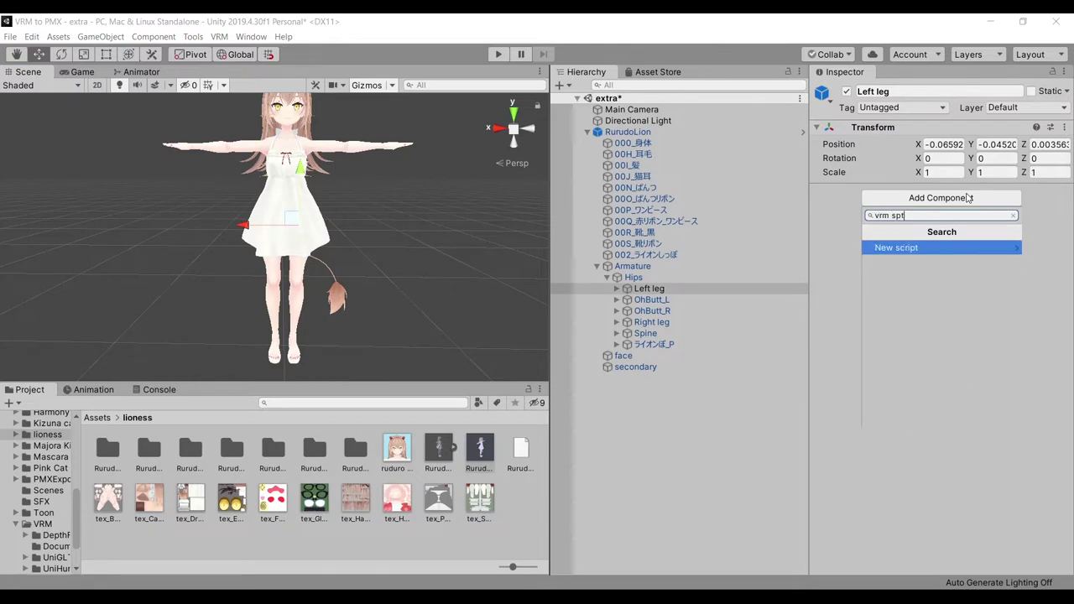
key(BackSpace)
click(939, 261)
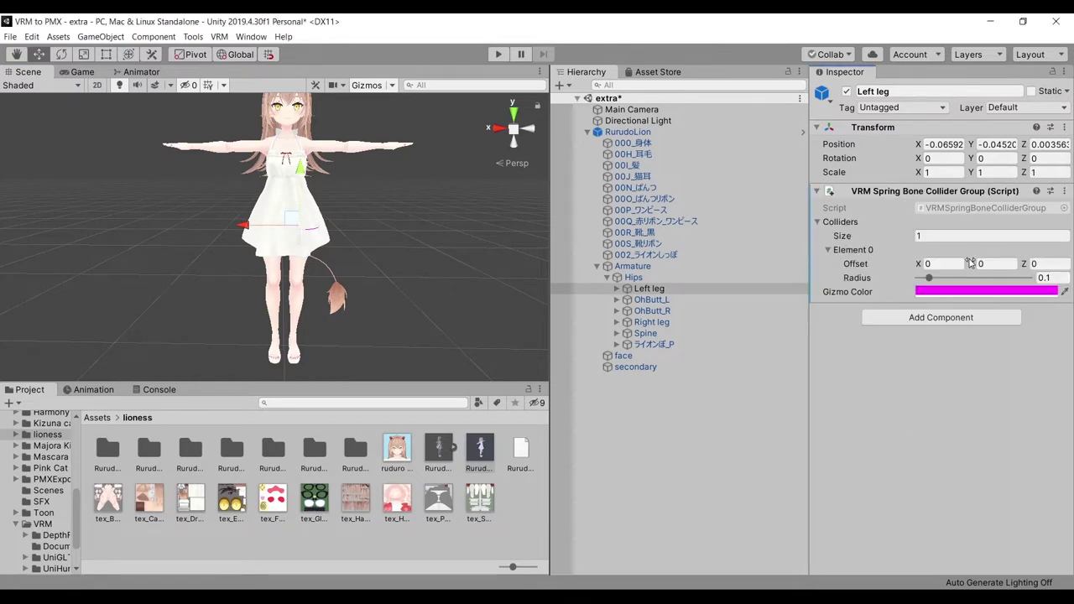
scroll(335, 207, up, 3)
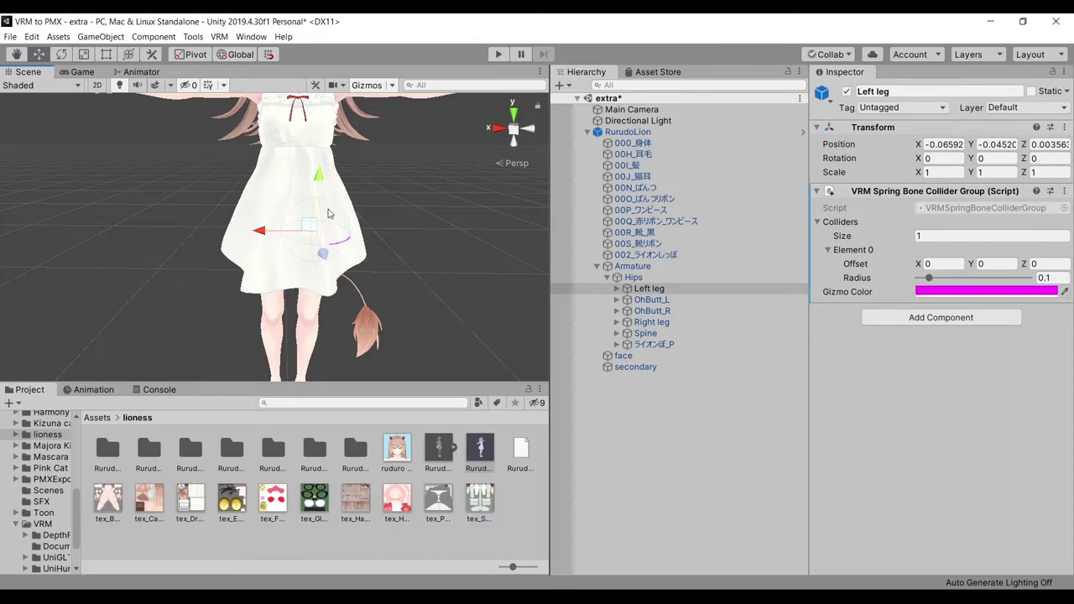
mouse_move(329, 206)
alt+mouse_down()
mouse_move(295, 176)
mouse_move(312, 175)
alt+mouse_up()
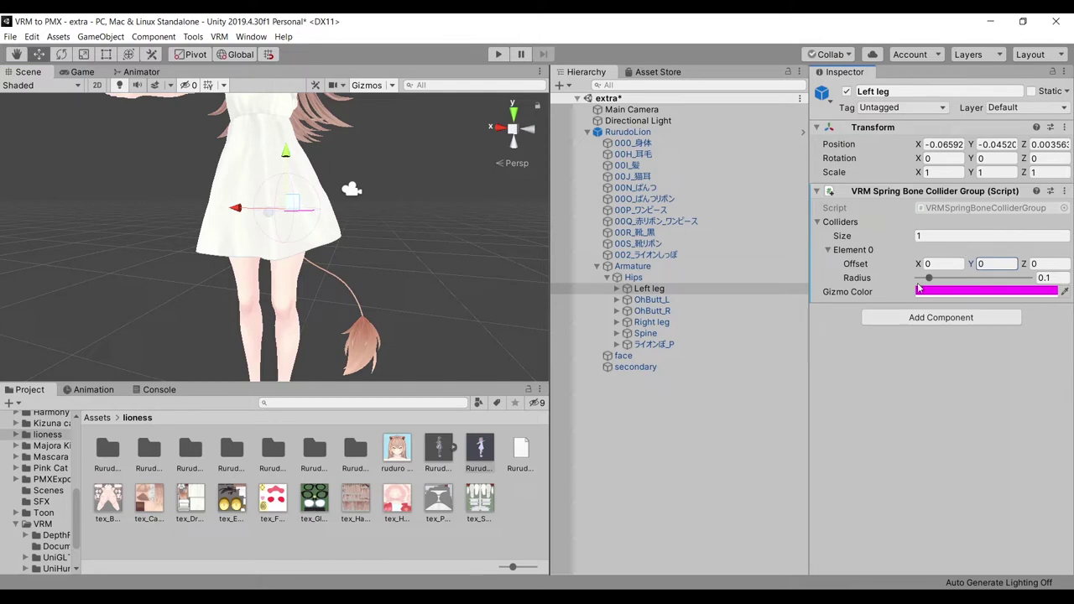
Set the first collider to radius 0.087 and offset Y 0.03, and make it two colliders
drag(928, 279, 927, 279)
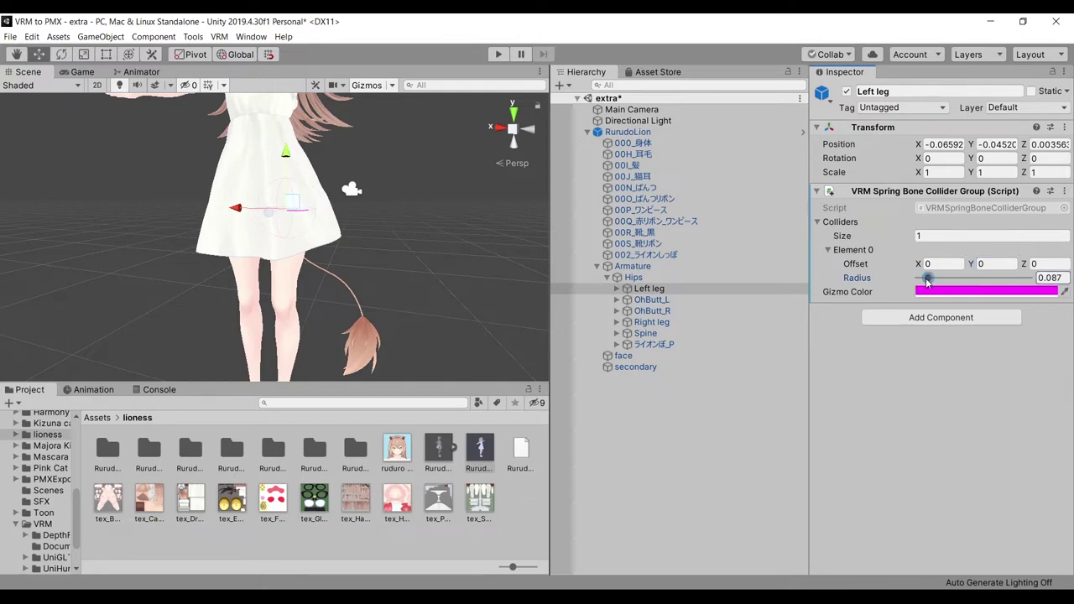
click(973, 265)
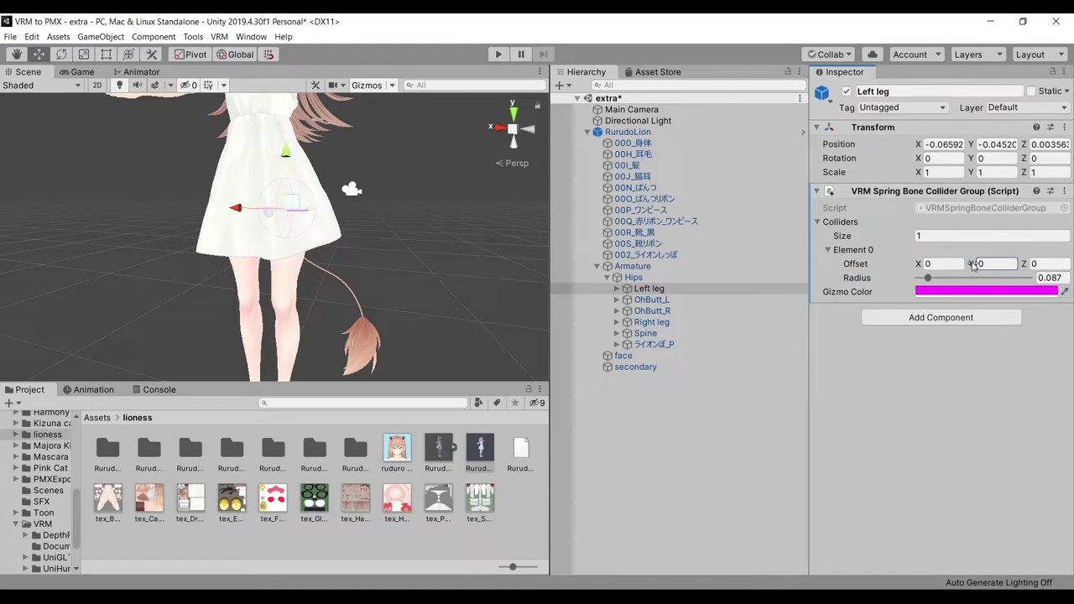
text(-0.03)
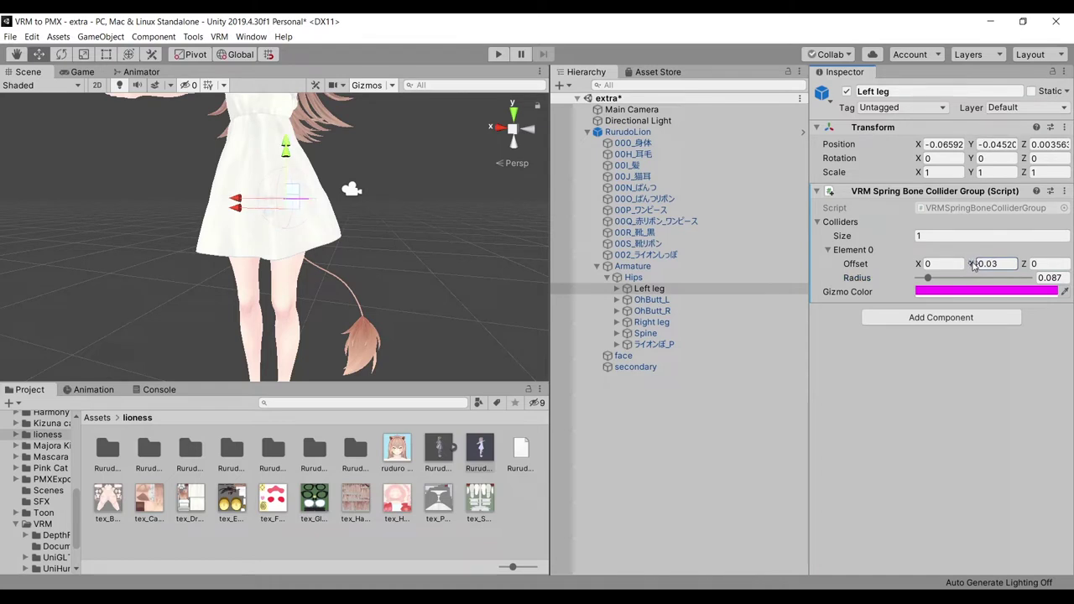
key(Delete)
click(950, 231)
text(2)
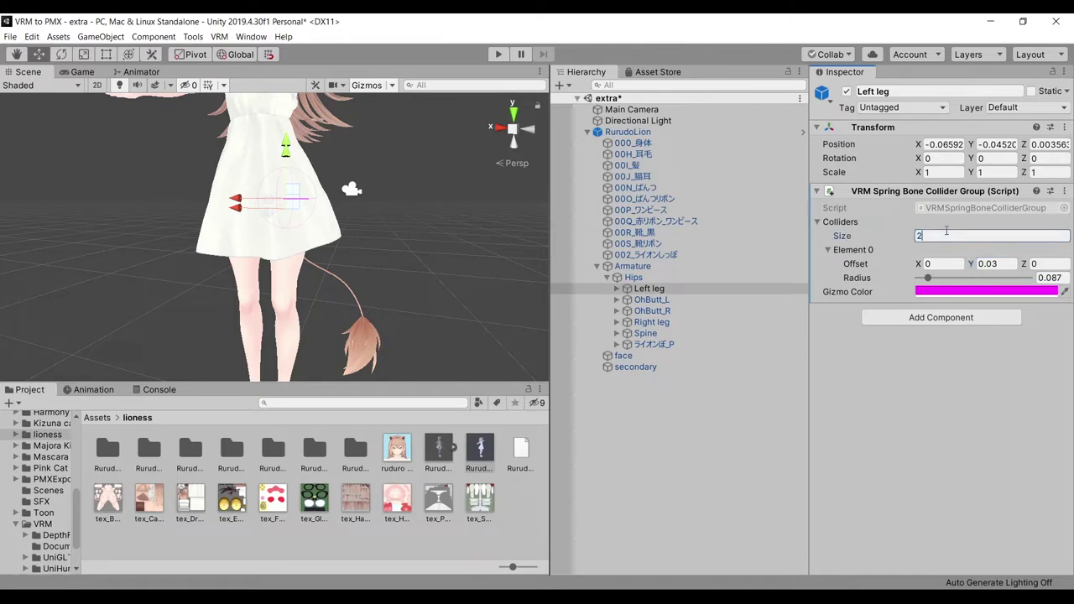
key(Return)
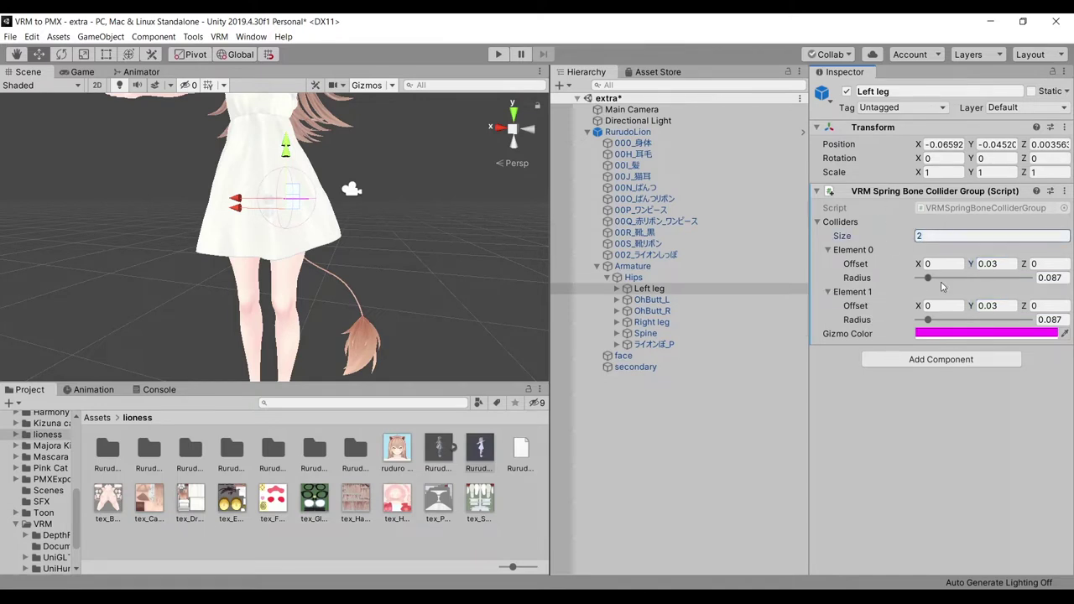
Set the second collider to offset Y -0.1 and radius 0.116
click(971, 305)
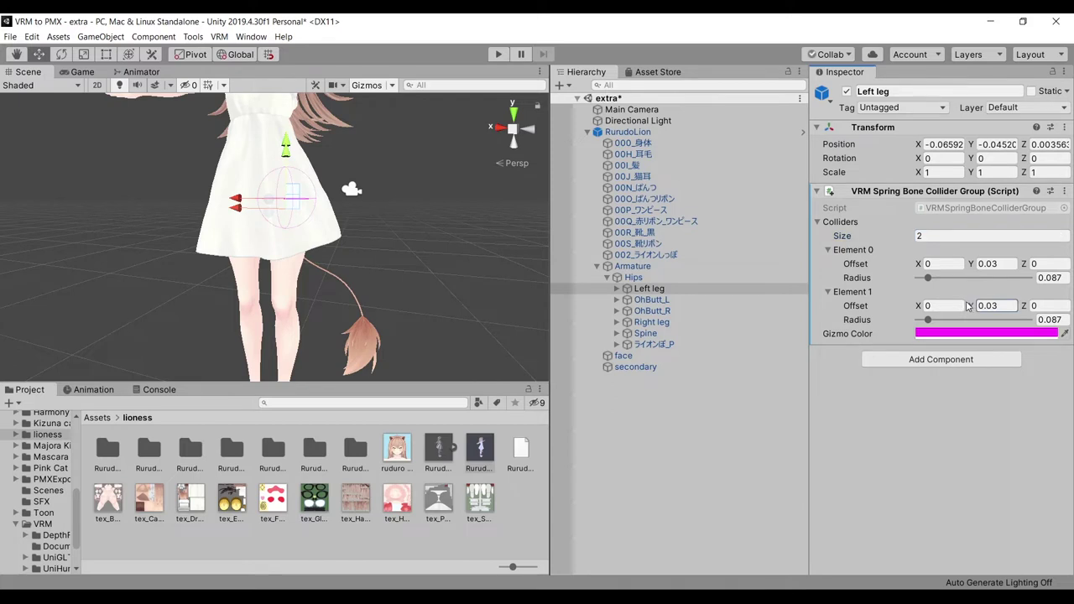
text(-0.16)
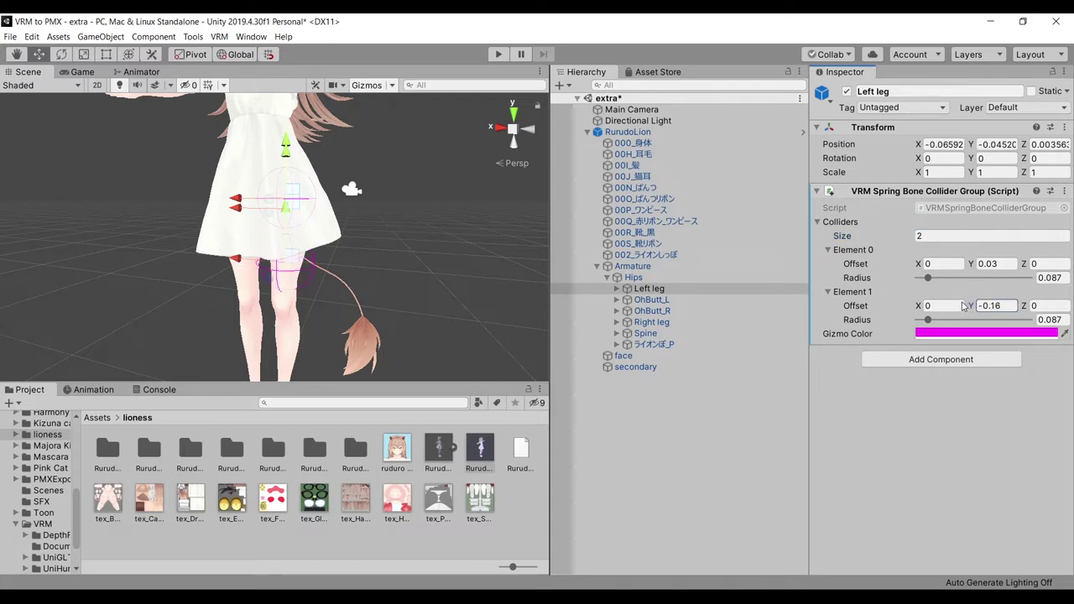
key(BackSpace)
drag(927, 321, 932, 322)
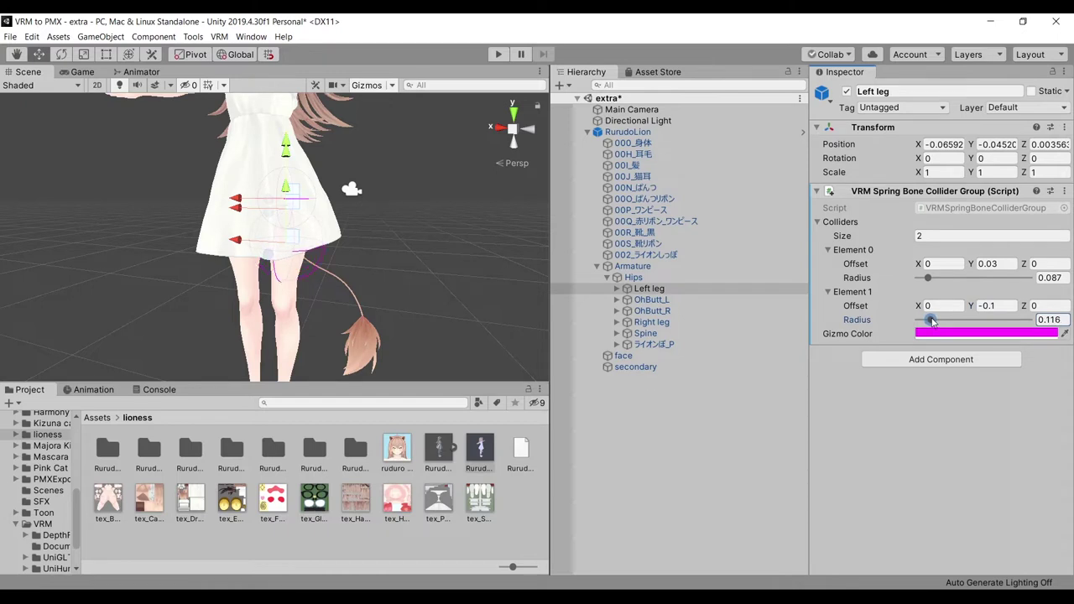
mouse_move(252, 213)
alt+mouse_down()
mouse_move(326, 211)
mouse_move(299, 222)
mouse_move(305, 234)
alt+mouse_up()
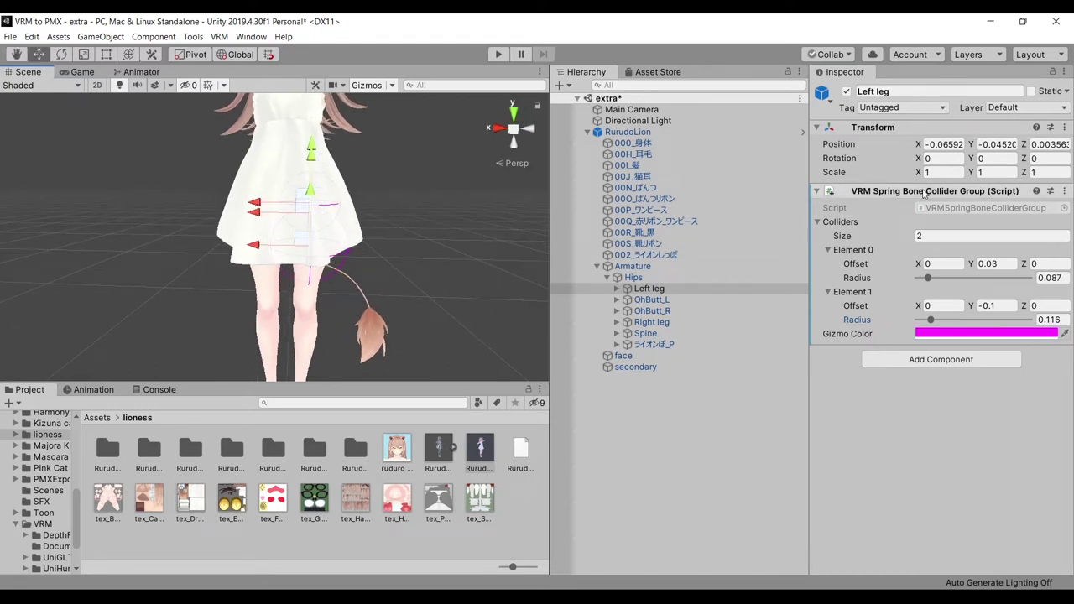
Copy Left leg's collider group and paste it as a new component on Right leg
right_click(924, 195)
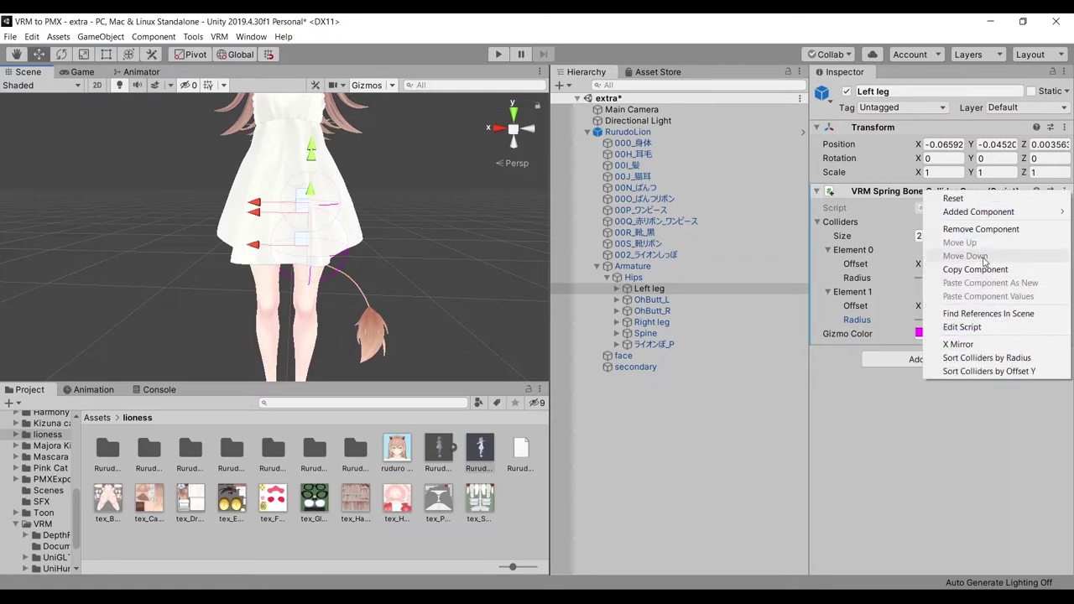
click(973, 270)
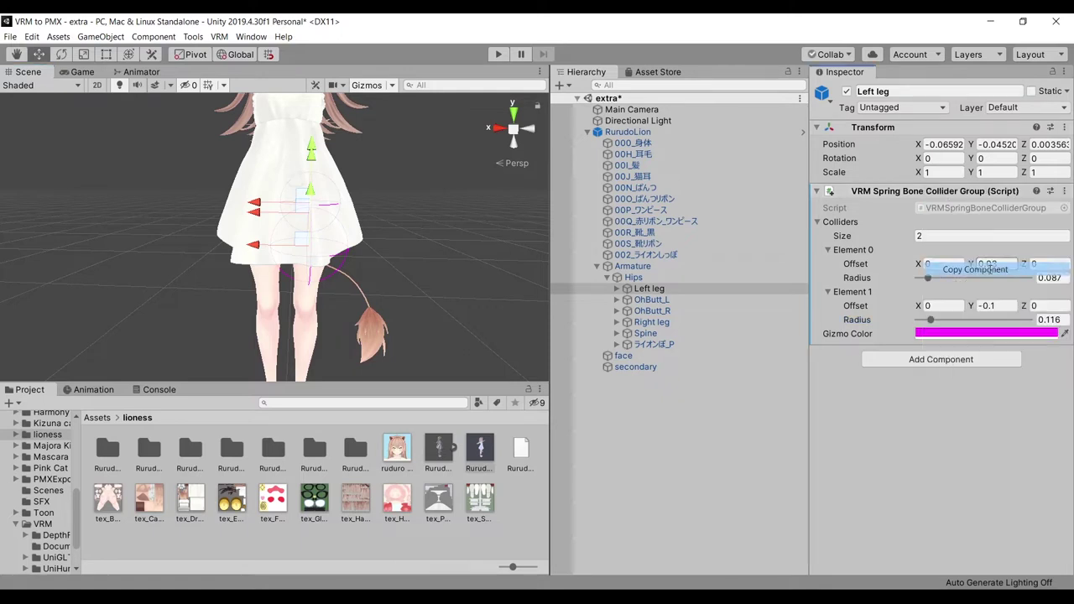
click(708, 324)
right_click(856, 128)
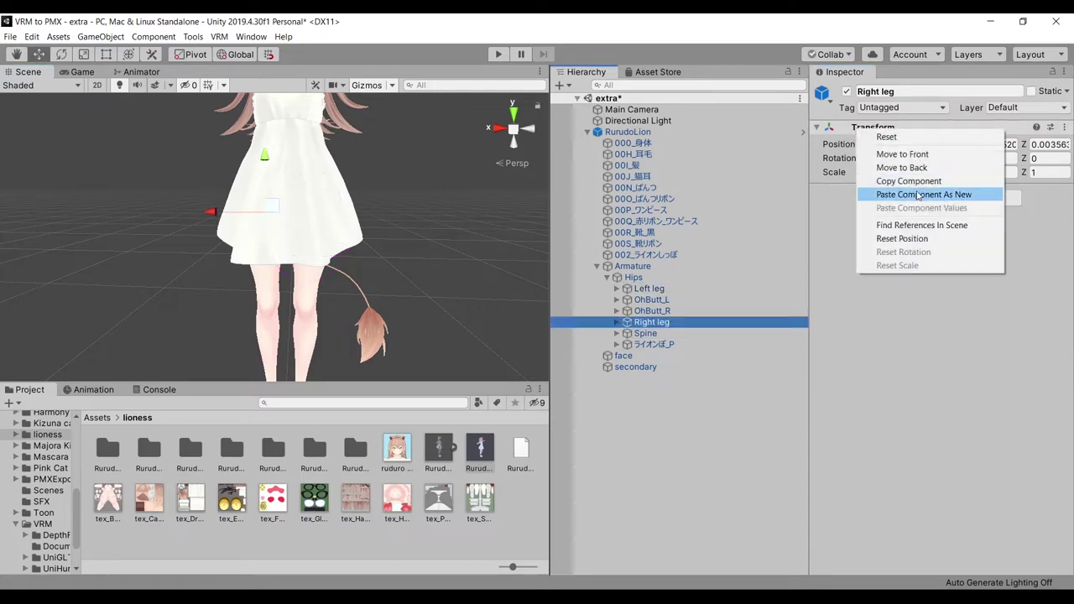
click(919, 195)
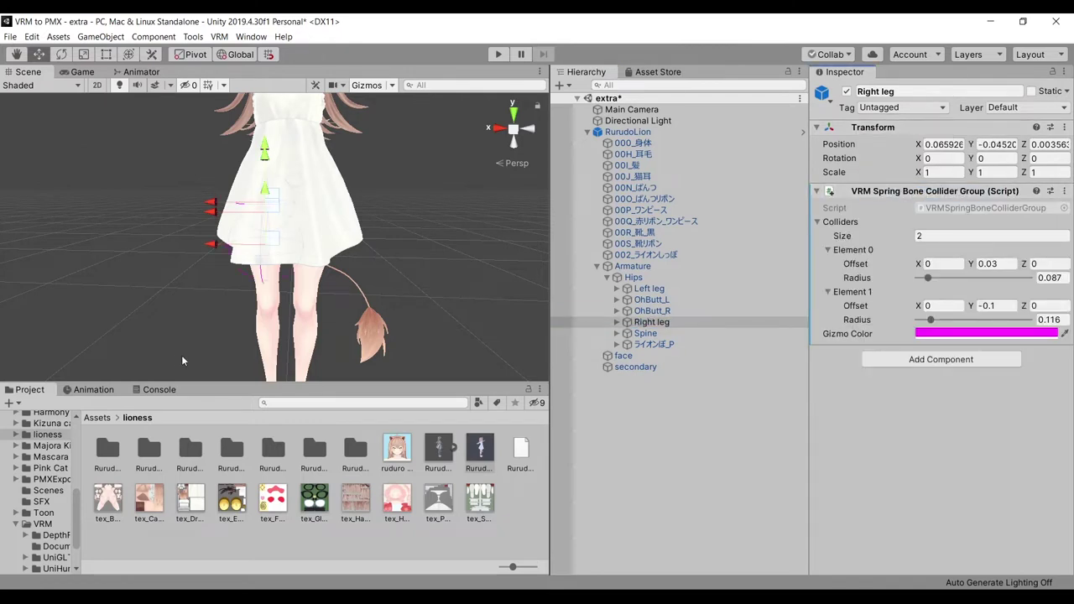
alt+drag(200, 270, 209, 268)
key(w)
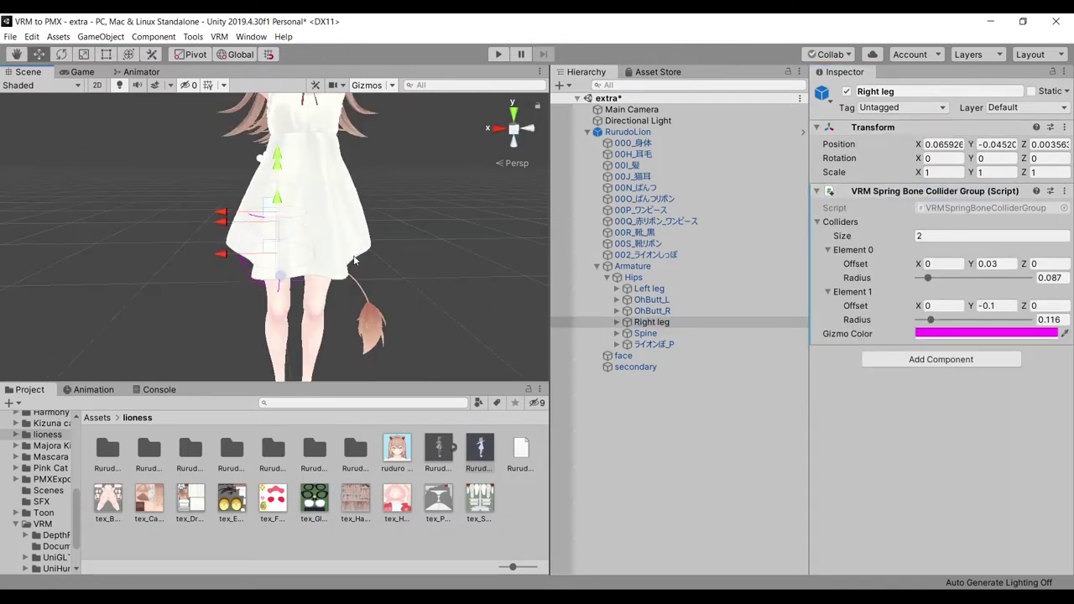
scroll(335, 222, down, 5)
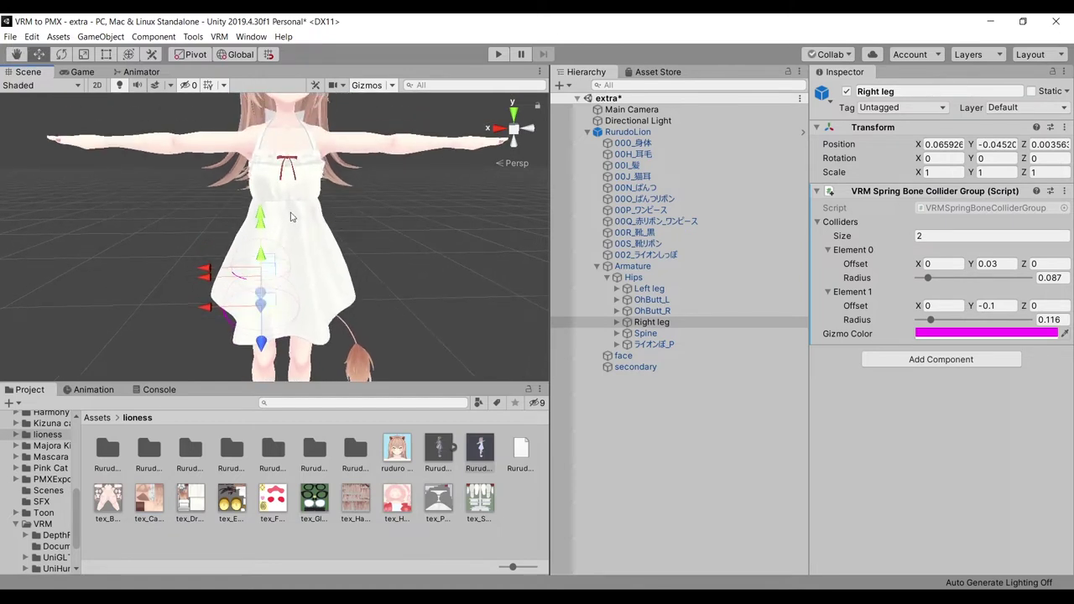
Give Hips a collider group with one collider at Y 0.06, Z 0.030847, radius 0.062
click(634, 284)
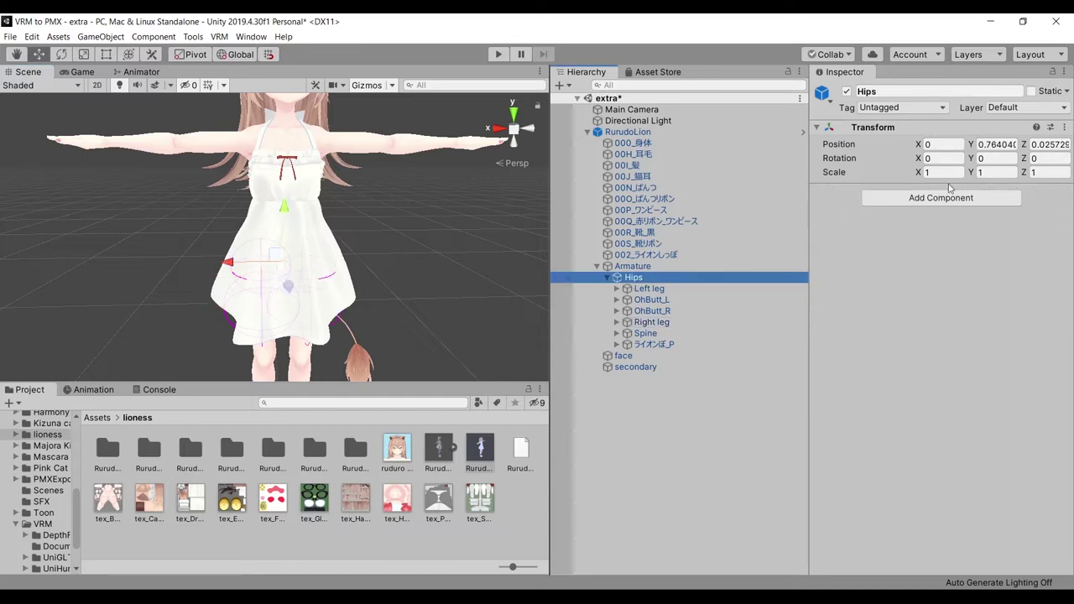
click(913, 199)
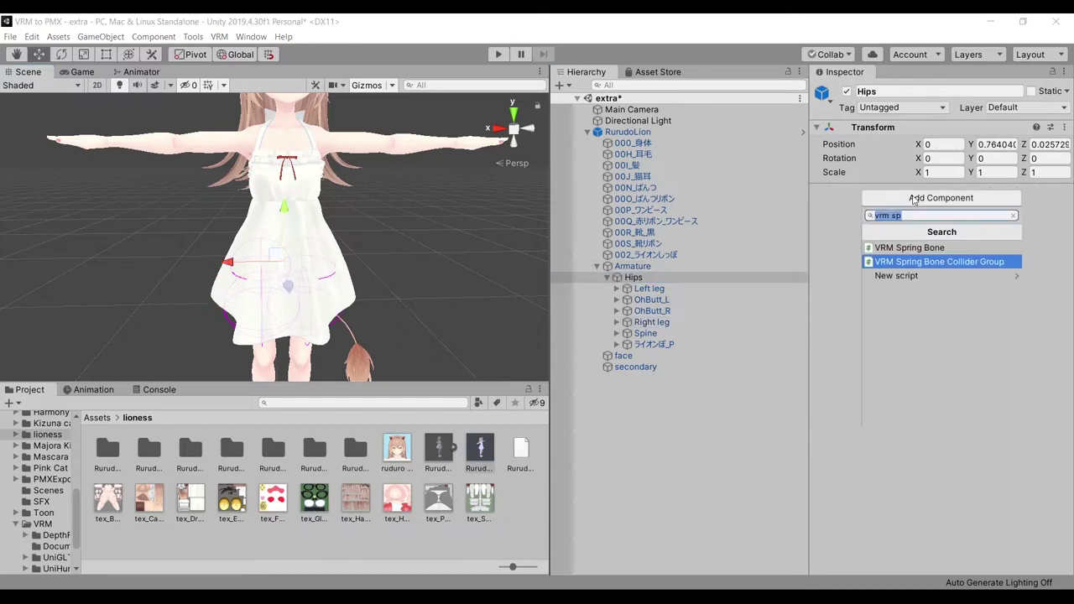
click(929, 262)
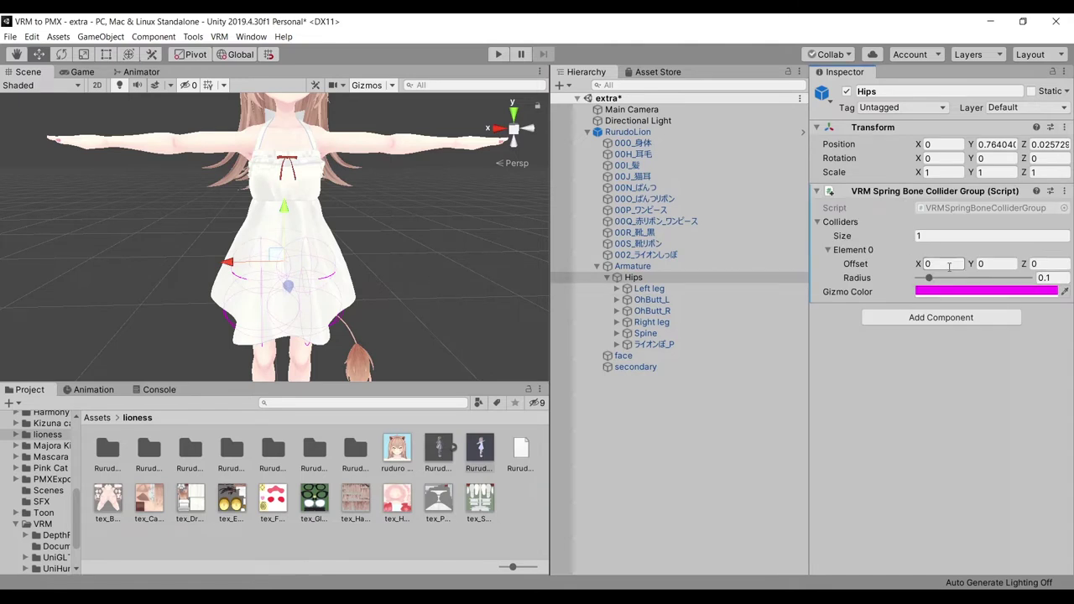
click(975, 265)
text(0.09)
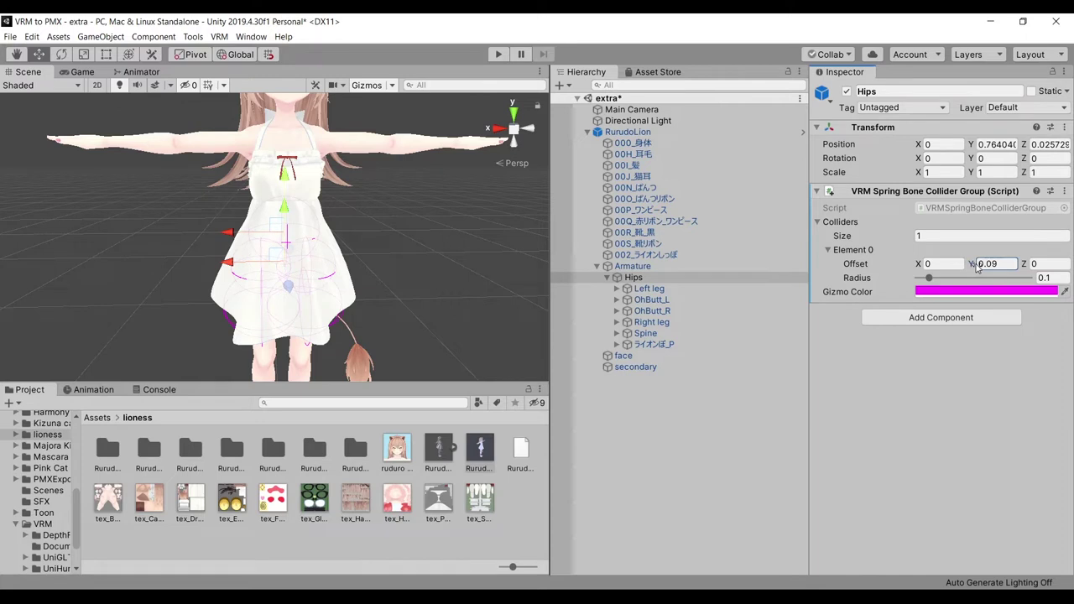
key(BackSpace)
text(6)
drag(929, 277, 928, 281)
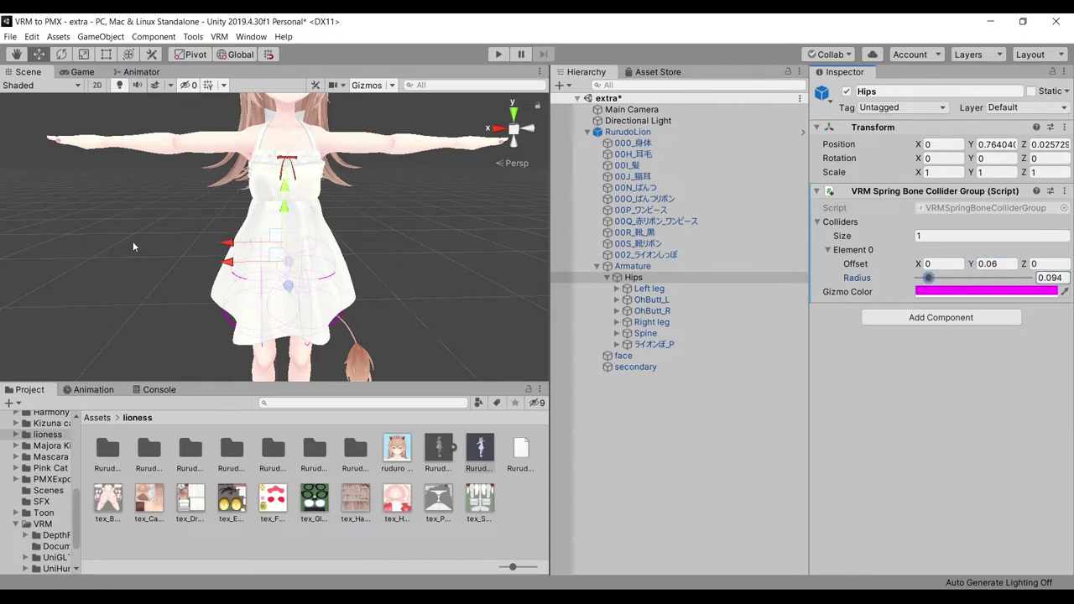
mouse_move(132, 243)
alt+mouse_down()
mouse_move(477, 259)
mouse_move(367, 202)
mouse_move(363, 219)
mouse_move(372, 215)
mouse_move(319, 194)
alt+mouse_up()
scroll(367, 202, up, 3)
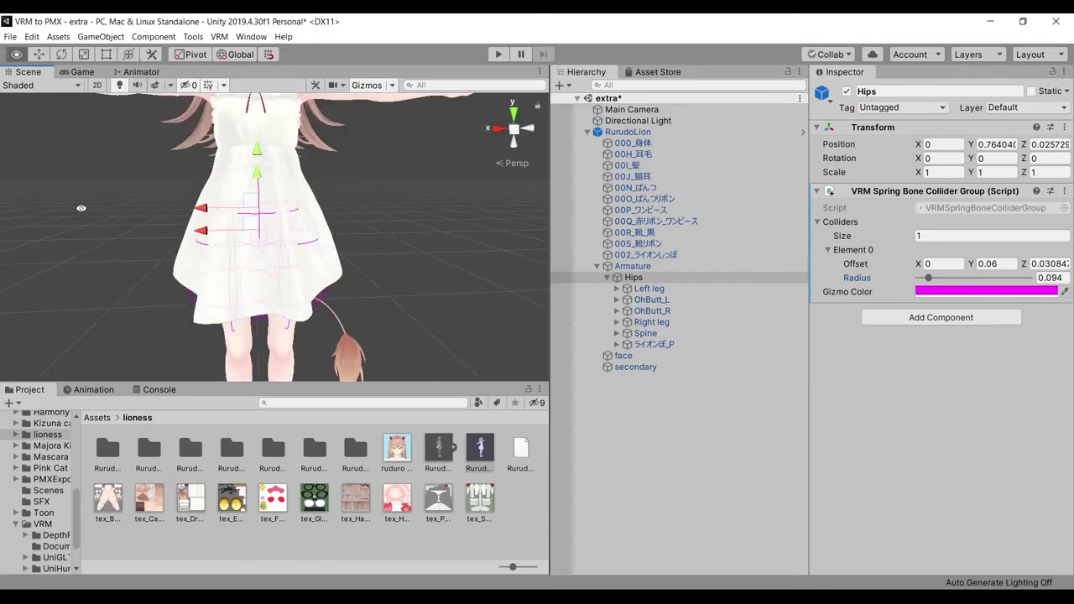
scroll(320, 193, down, 2)
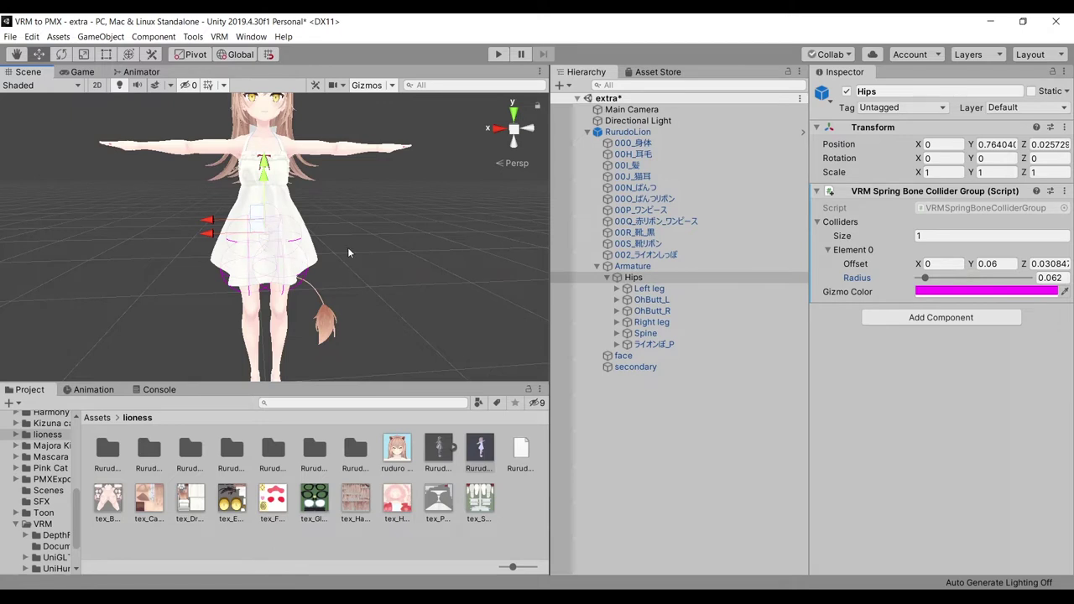
Add Left leg, Right leg and Hips to the secondary skirt spring bone's Collider Groups
click(688, 372)
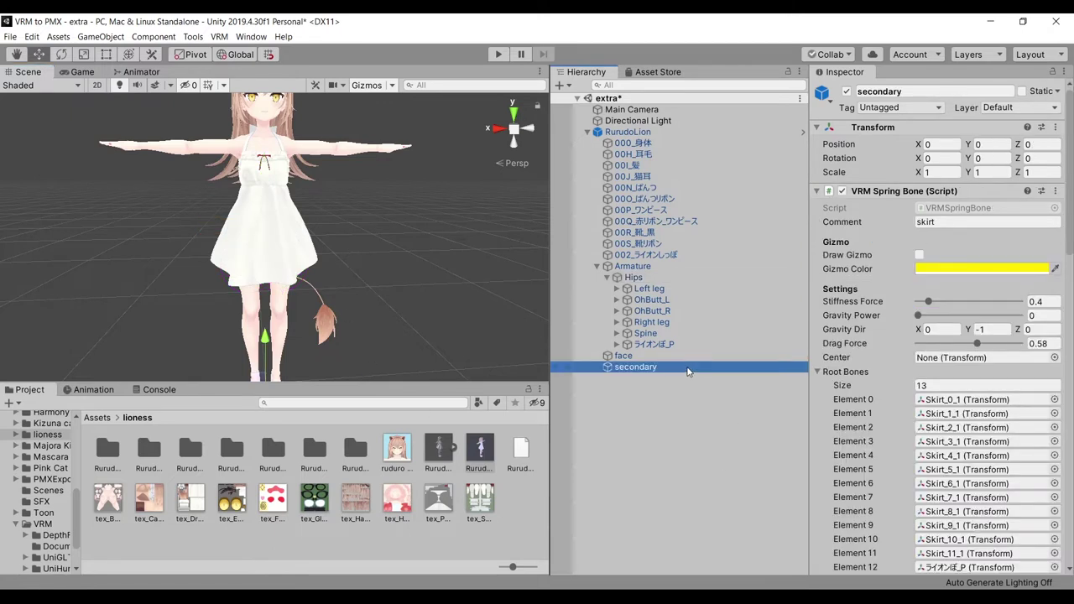
scroll(893, 227, down, 3)
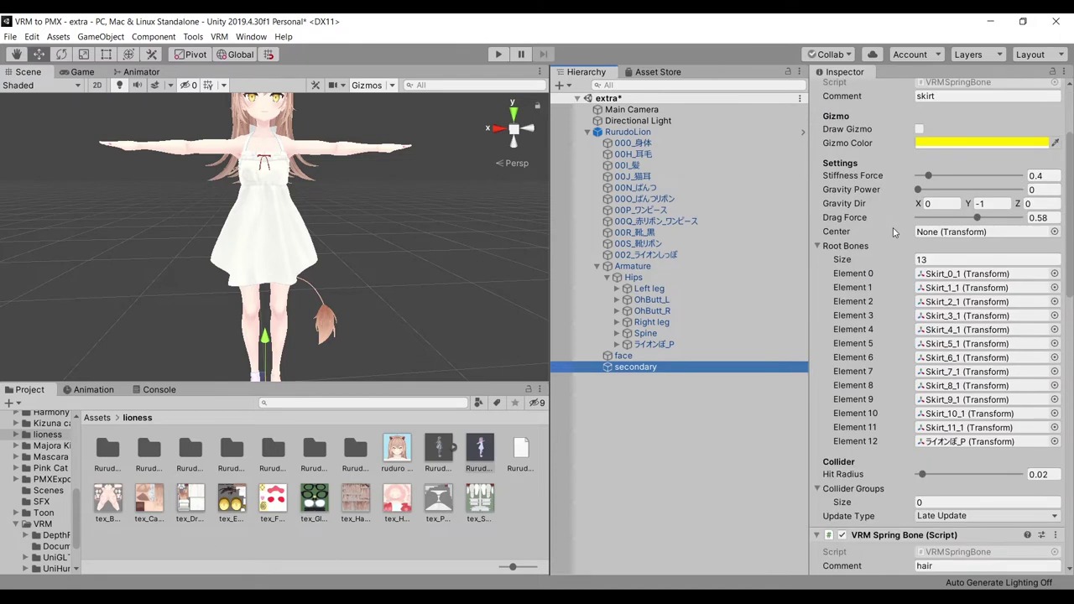
scroll(893, 228, down, 3)
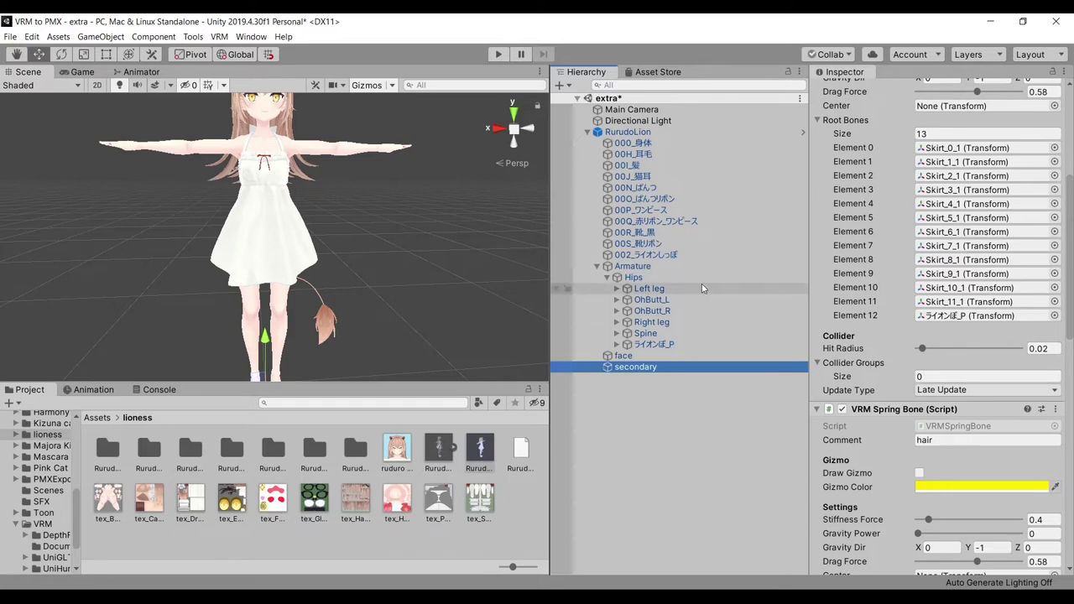
drag(703, 288, 865, 363)
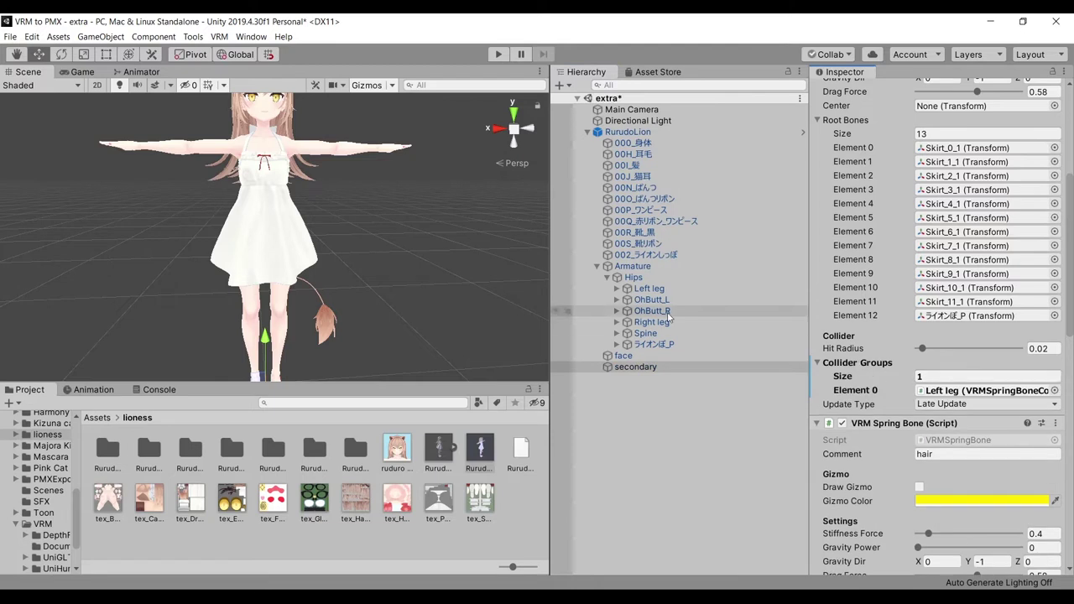
drag(650, 322, 868, 369)
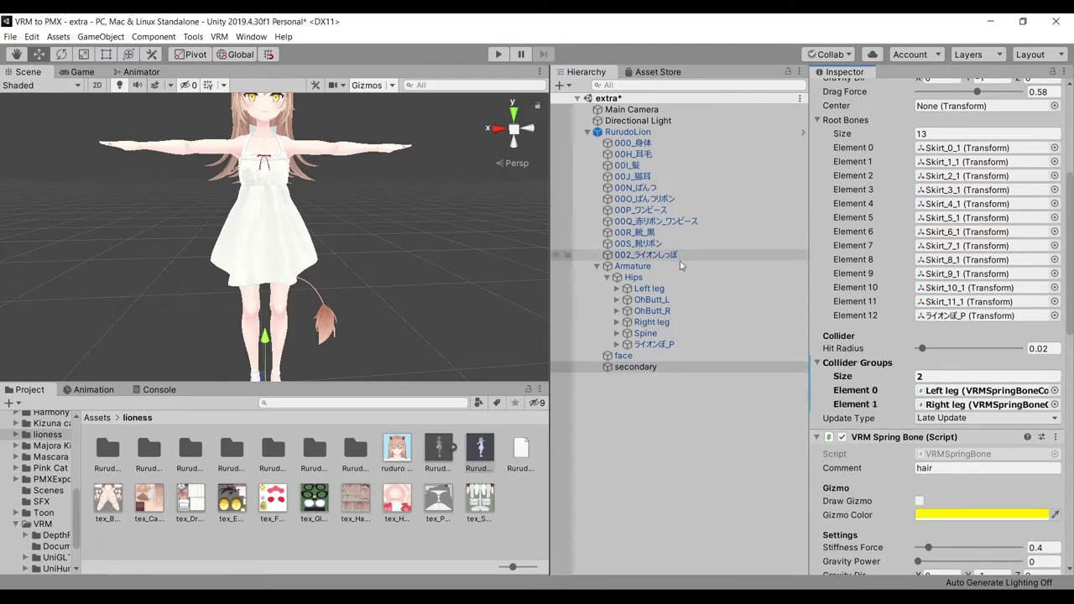
click(672, 279)
drag(672, 282, 906, 180)
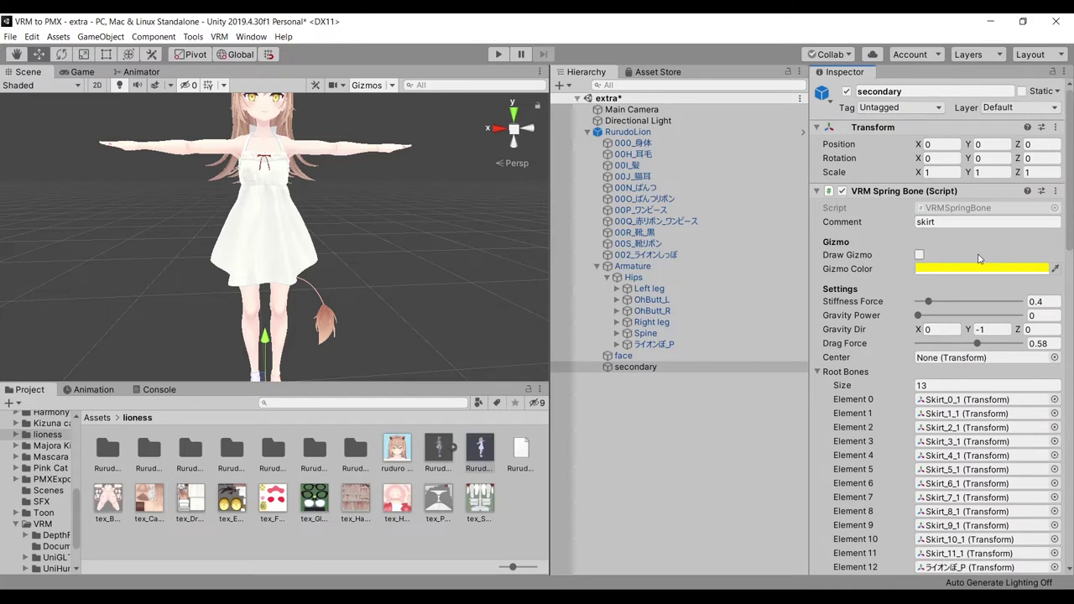
scroll(978, 255, down, 3)
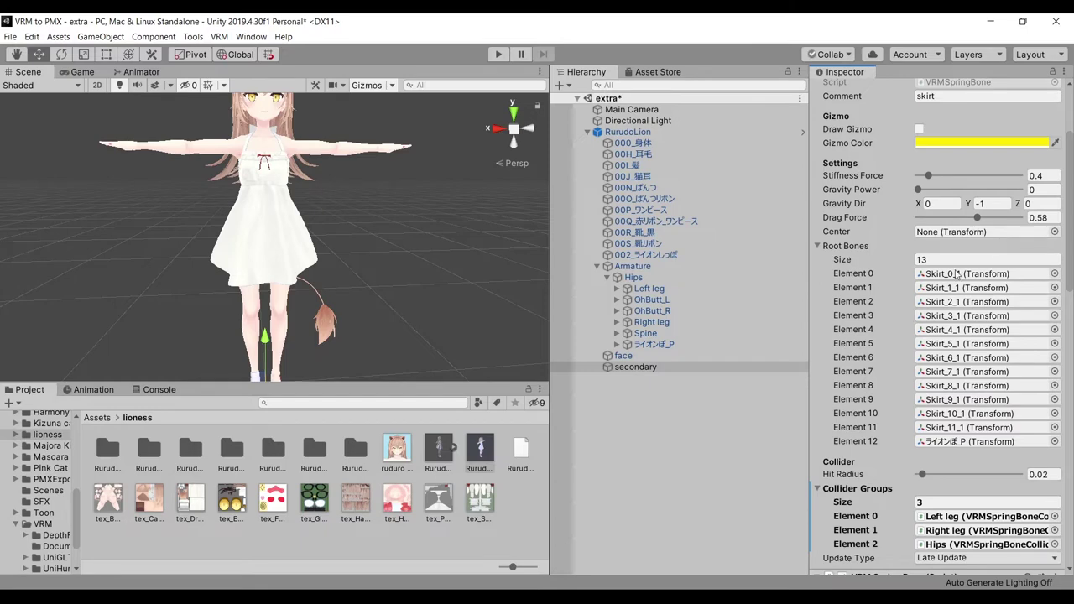
scroll(956, 274, up, 3)
scroll(956, 273, down, 8)
scroll(956, 273, down, 6)
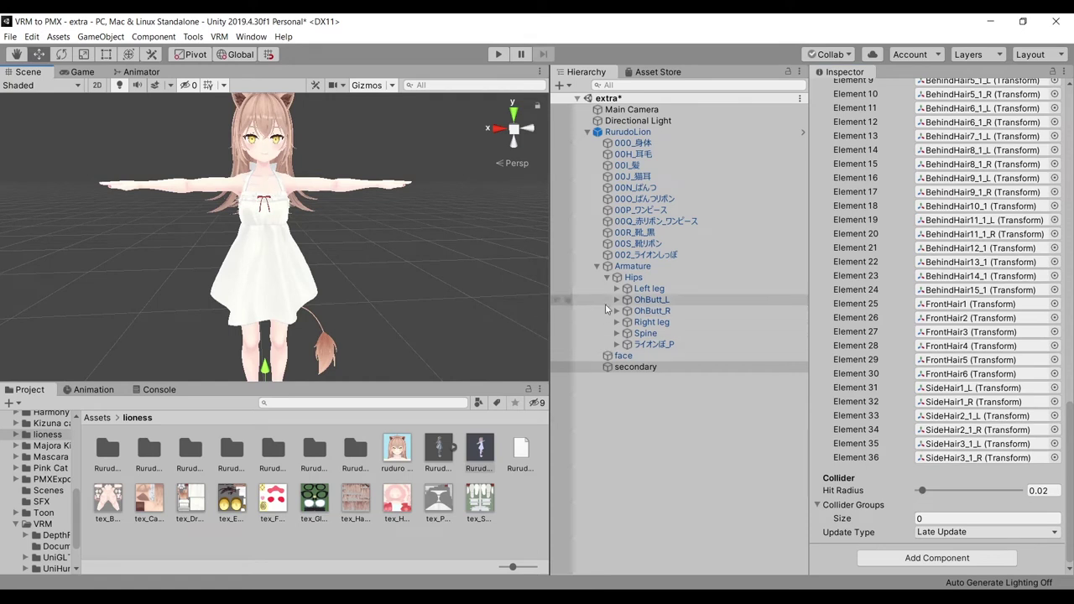
Add a spring bone collider group to Chest with collider offset Y 0.07
click(616, 333)
click(636, 390)
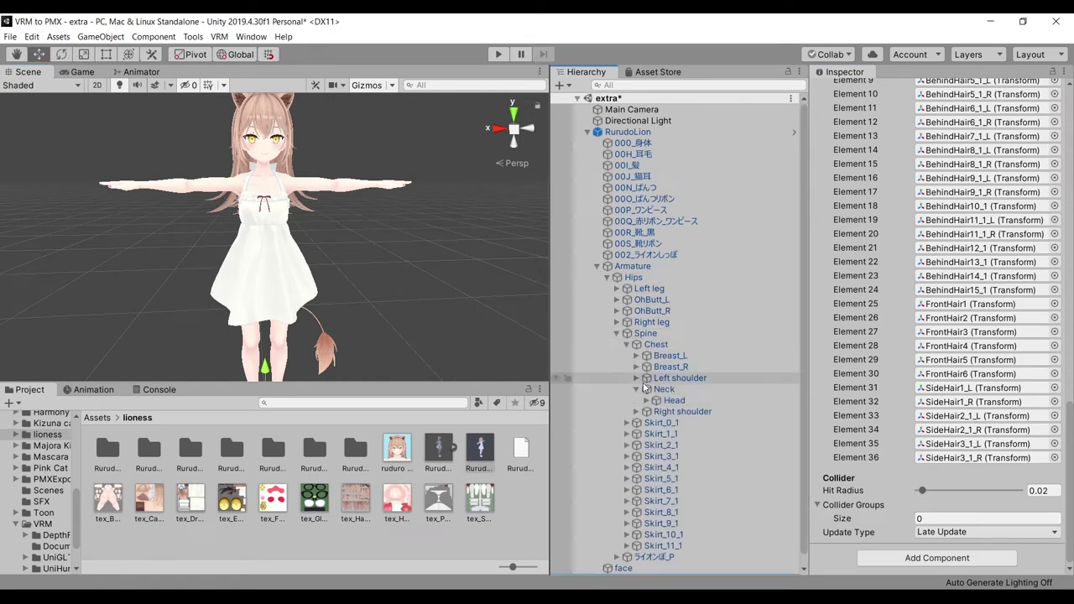
click(657, 344)
click(941, 198)
click(940, 262)
click(994, 264)
text(0.07)
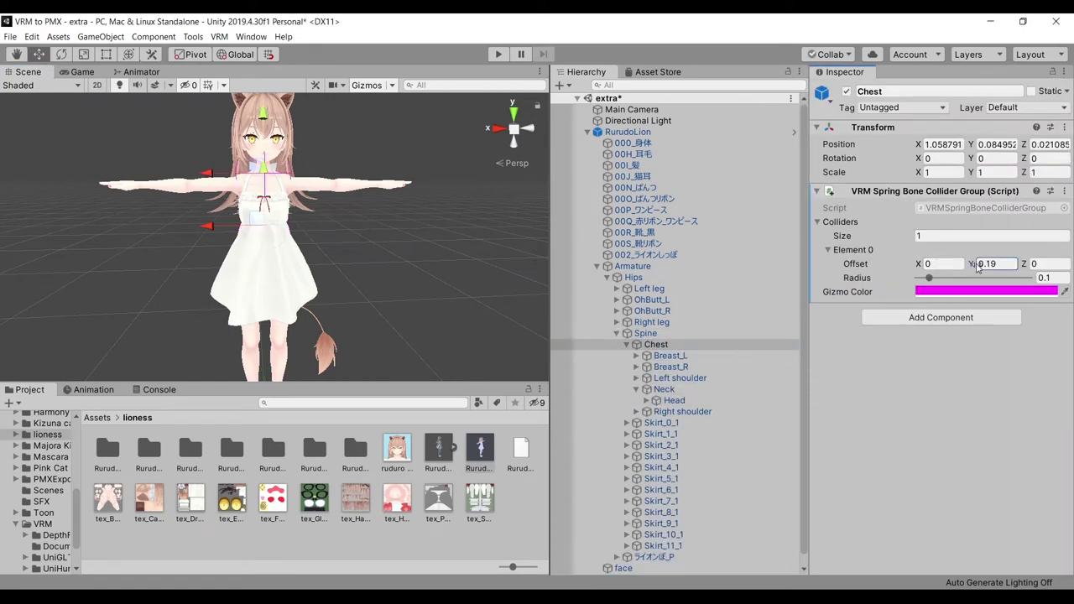
key(Return)
Add a spring bone collider group to Head with collider offset Y 0.19
click(674, 400)
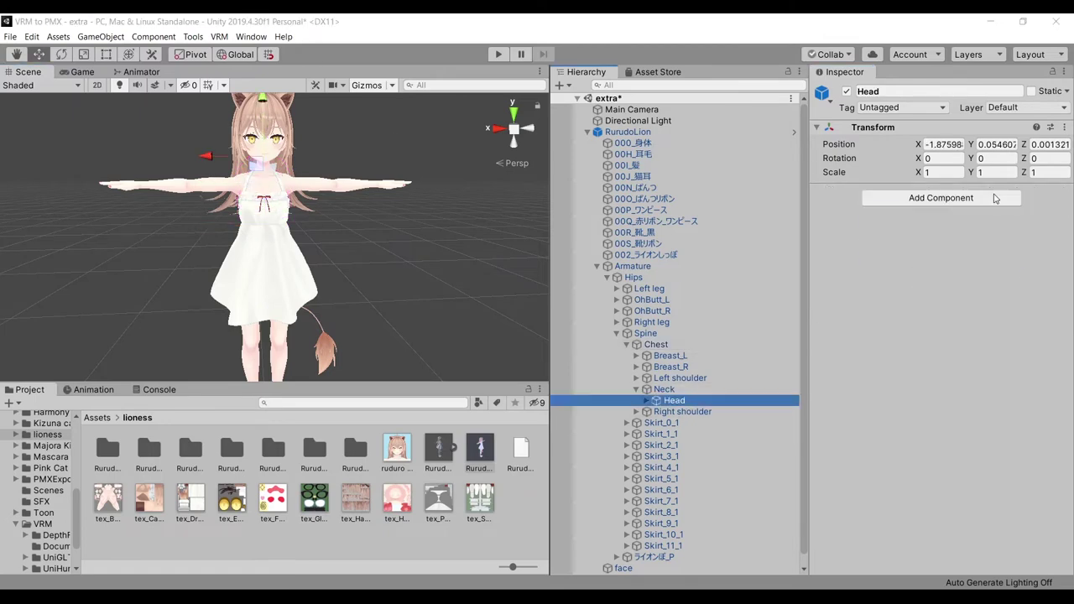
click(940, 198)
click(941, 261)
key(f)
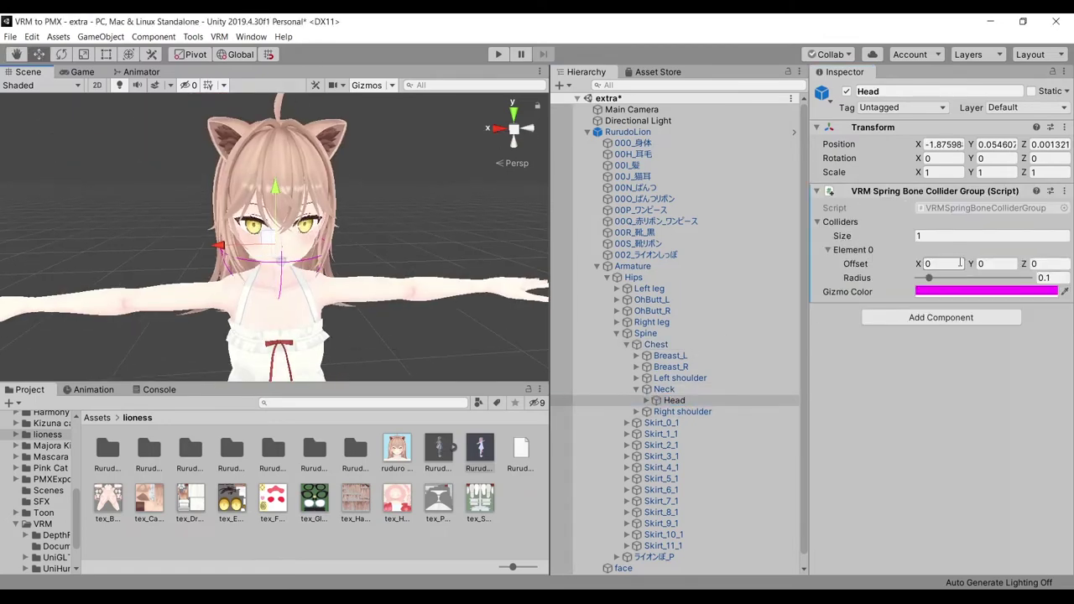
click(994, 264)
text(0.19)
key(Return)
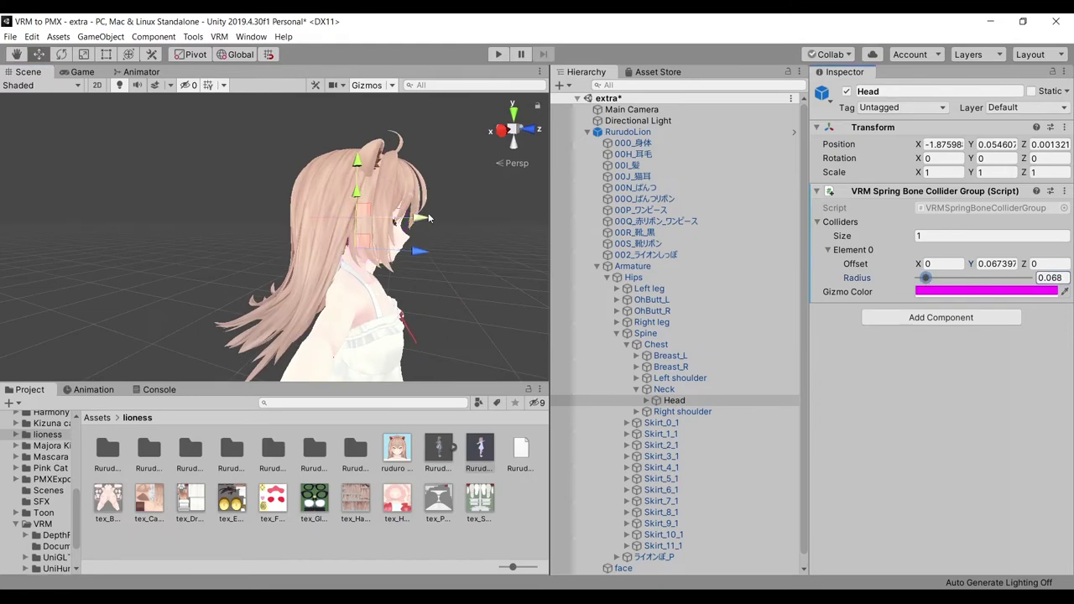
alt+drag(258, 107, 353, 252)
scroll(681, 427, down, 1)
Add the Chest and Head collider groups to the secondary hair spring bone's Collider Groups
click(636, 568)
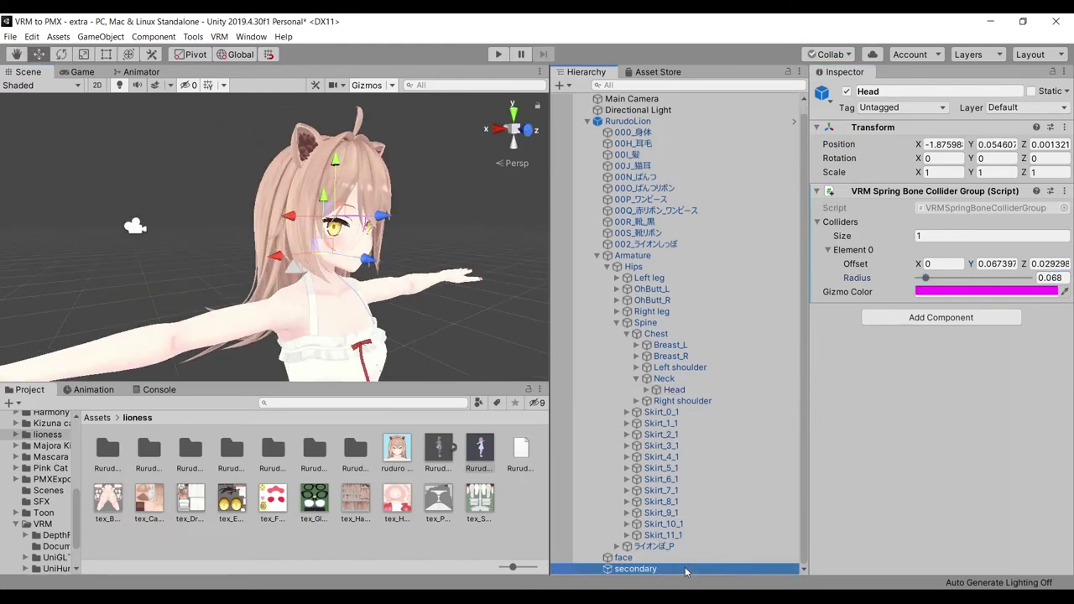
scroll(971, 309, down, 5)
scroll(971, 310, down, 5)
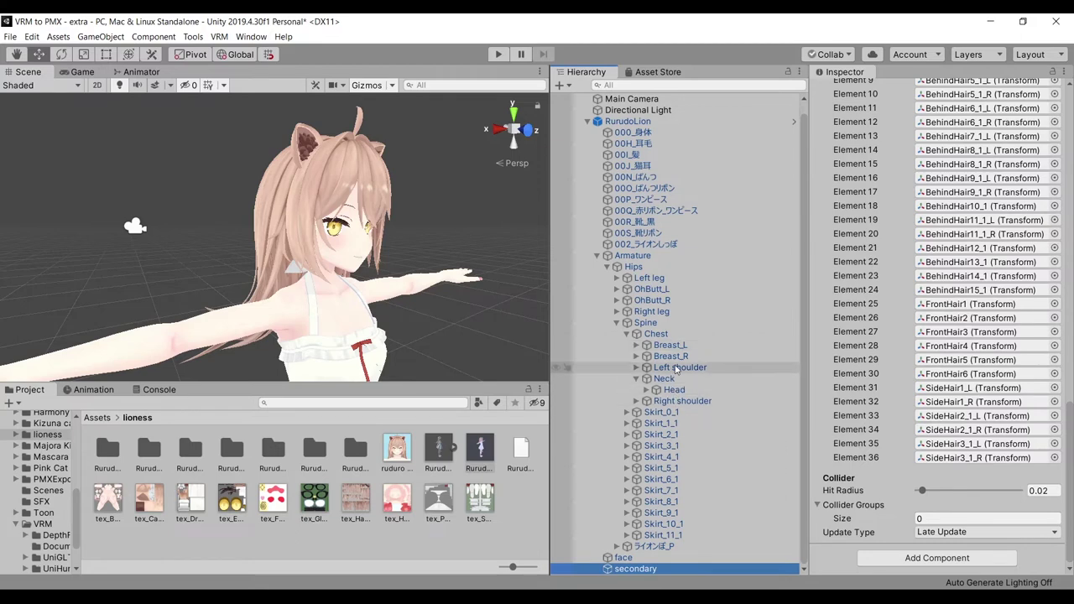
drag(673, 338, 765, 403)
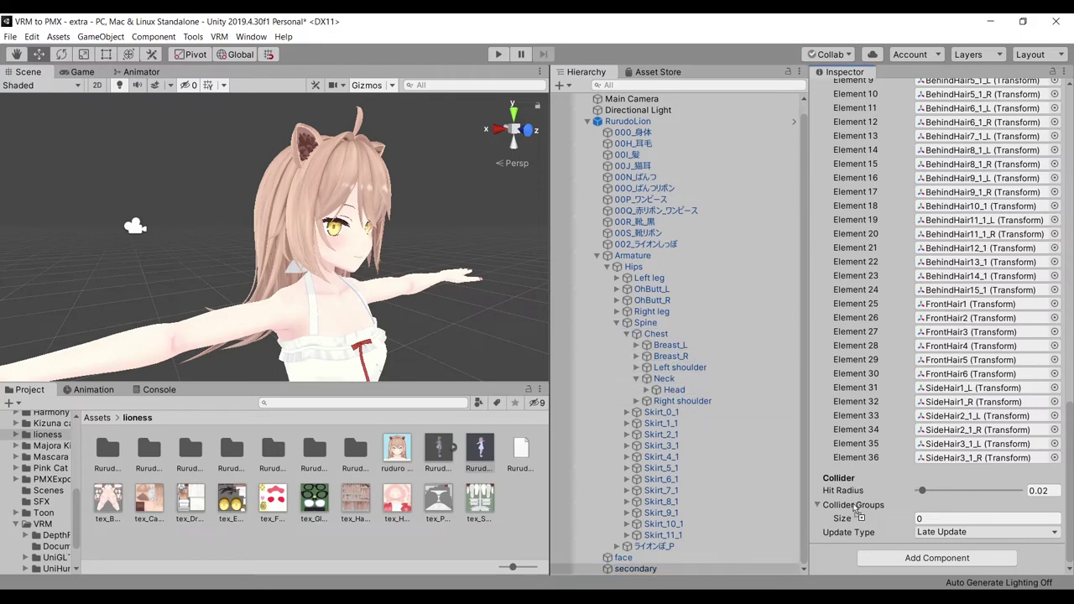
drag(855, 509, 855, 509)
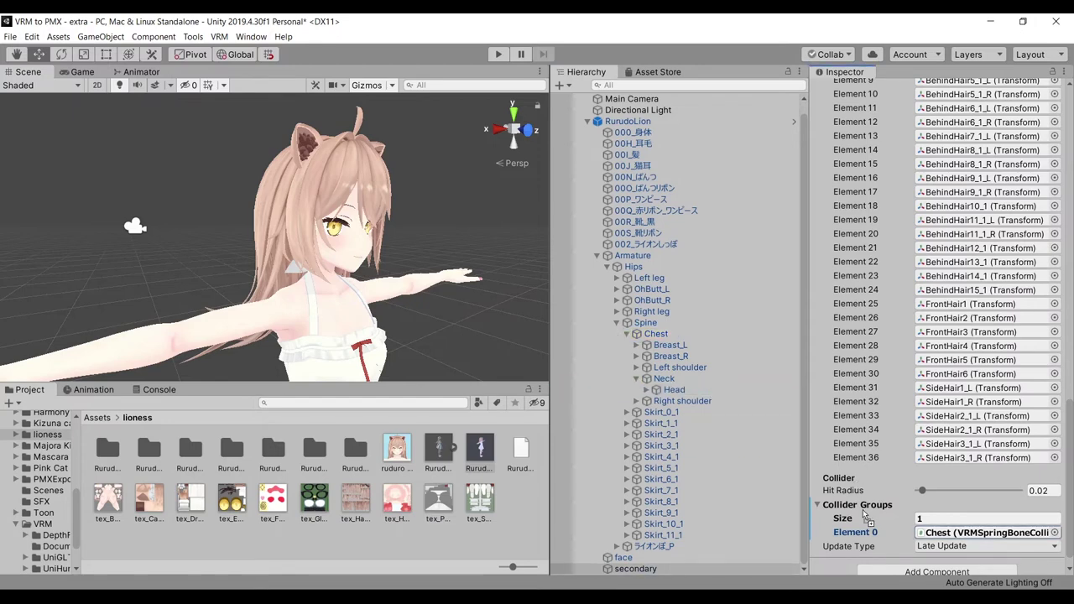
drag(868, 521, 869, 522)
Export RurudoLion as a humanoid VRM file with the sparse accessor option enabled
drag(628, 121, 803, 235)
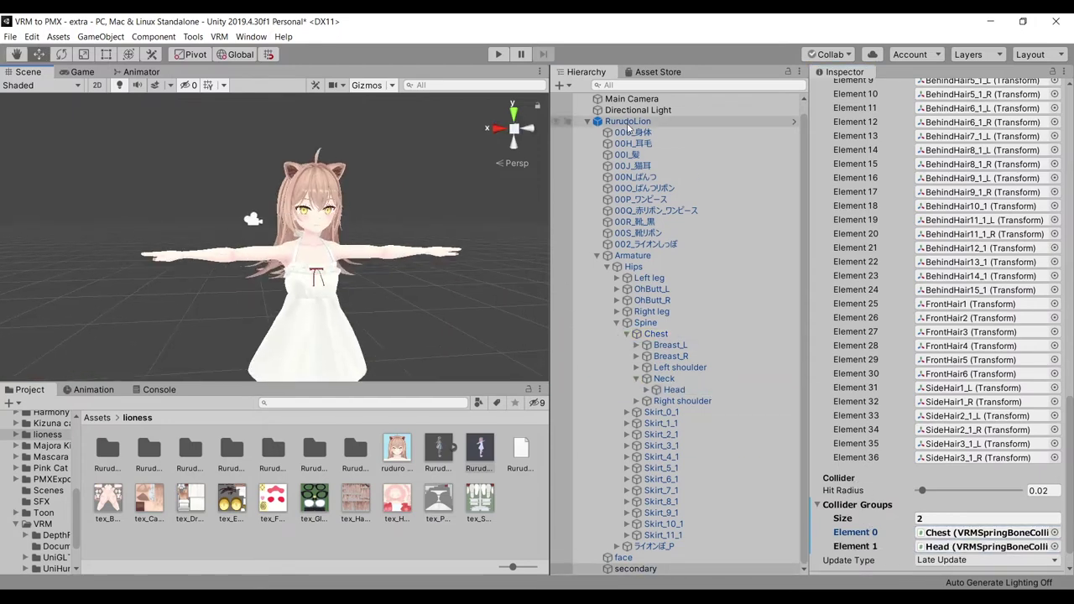
click(219, 36)
mouse_move(260, 81)
click(357, 81)
click(694, 212)
click(584, 354)
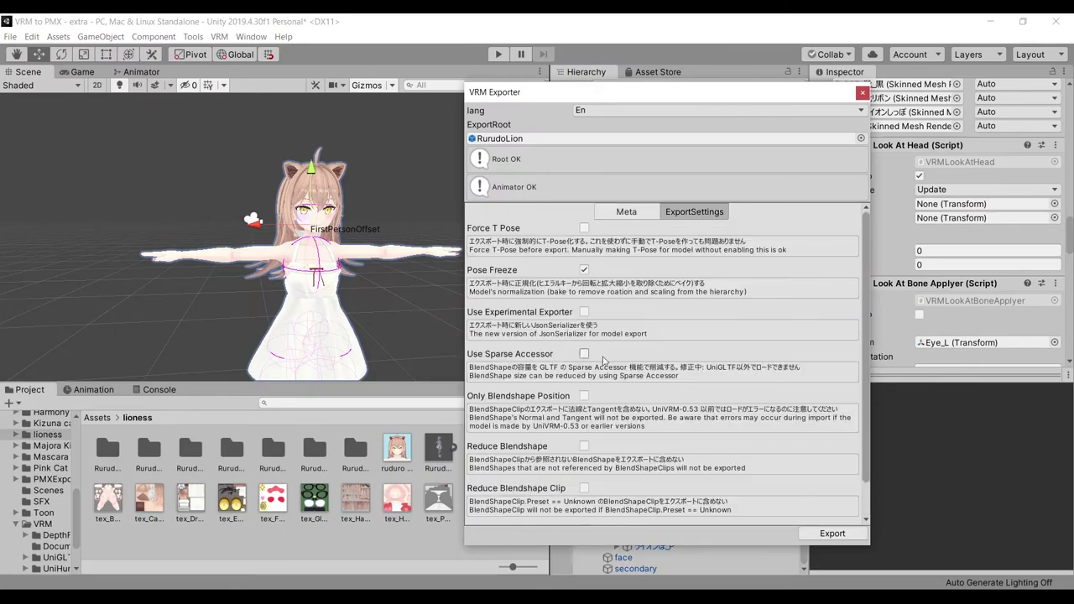
click(829, 533)
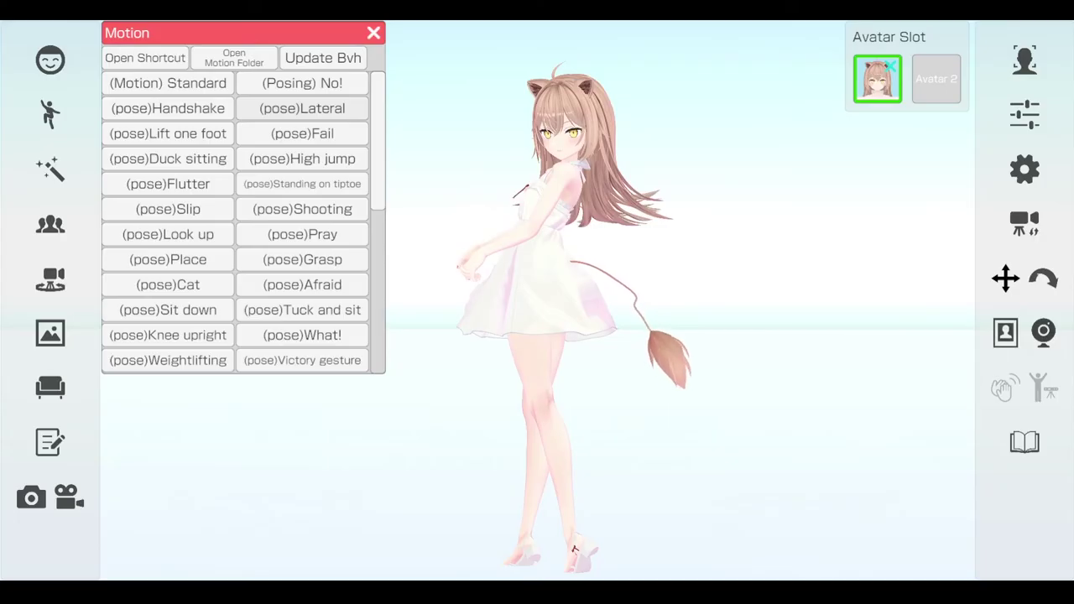
Turn the avatar to face the camera and try the Pray and Cat poses in 3tenePRO
click(1043, 279)
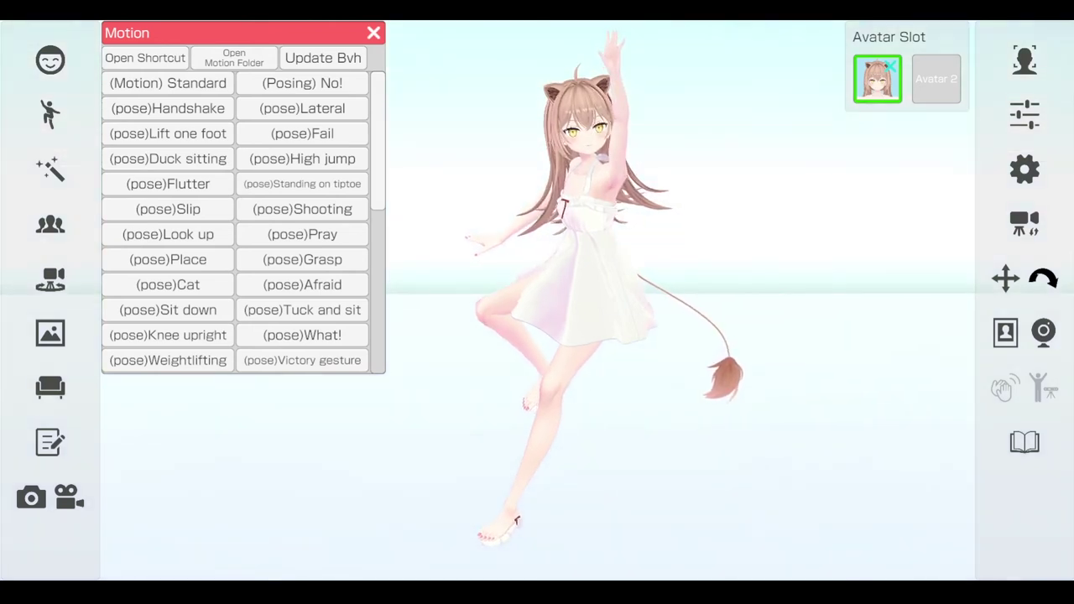
click(302, 234)
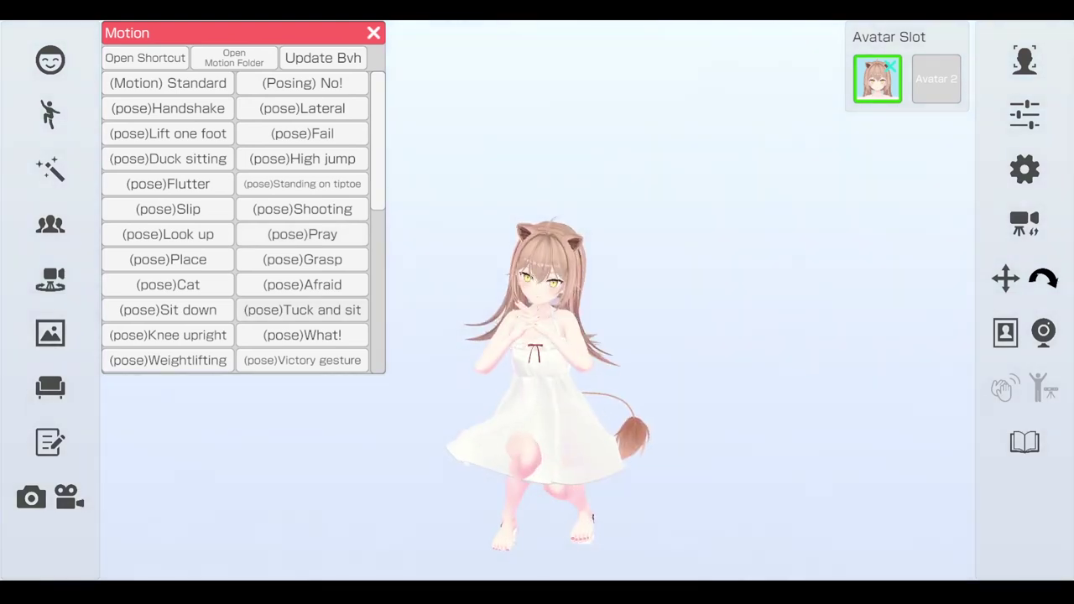
click(168, 285)
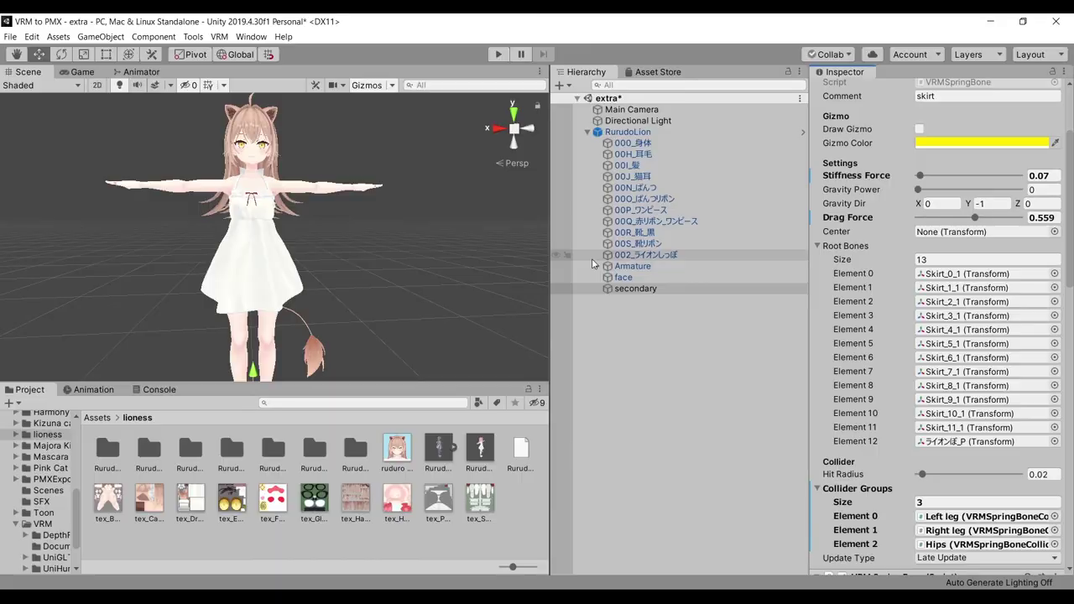
click(635, 300)
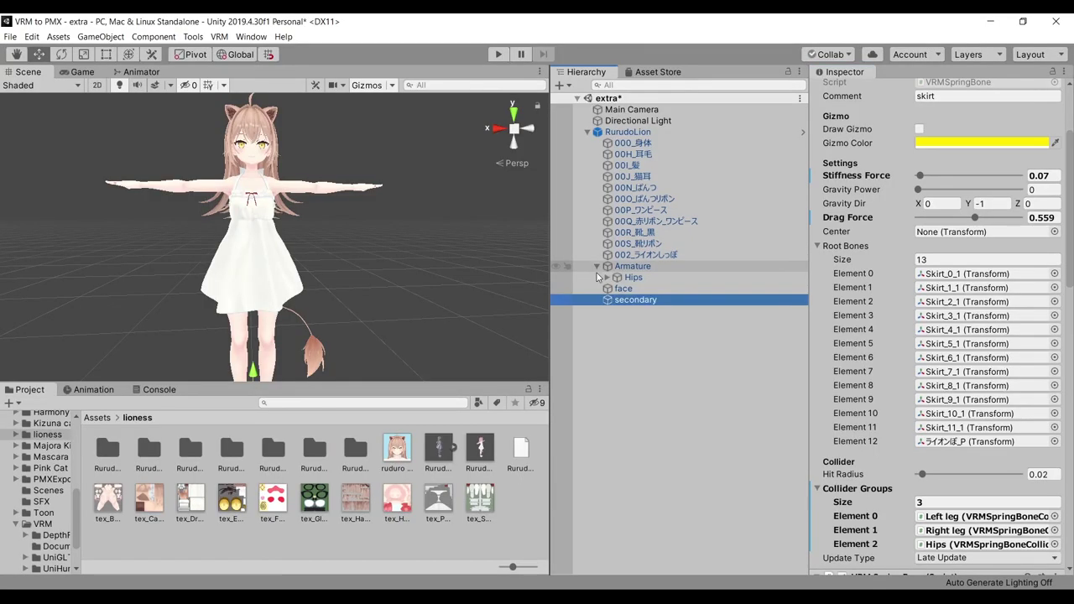
Unpack the RurudoLion prefab completely
click(606, 277)
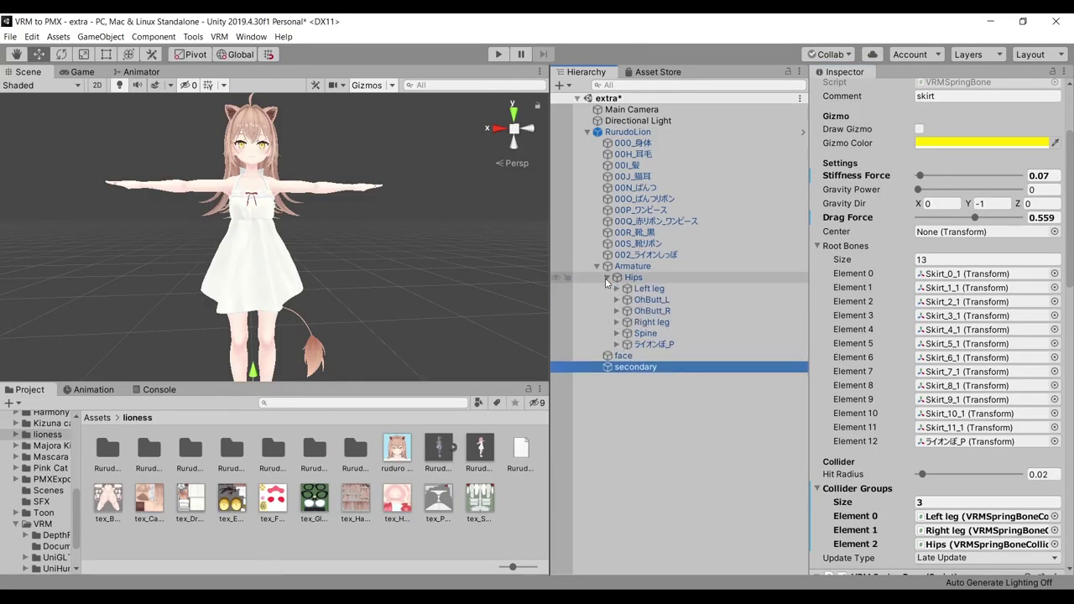
click(666, 133)
right_click(665, 133)
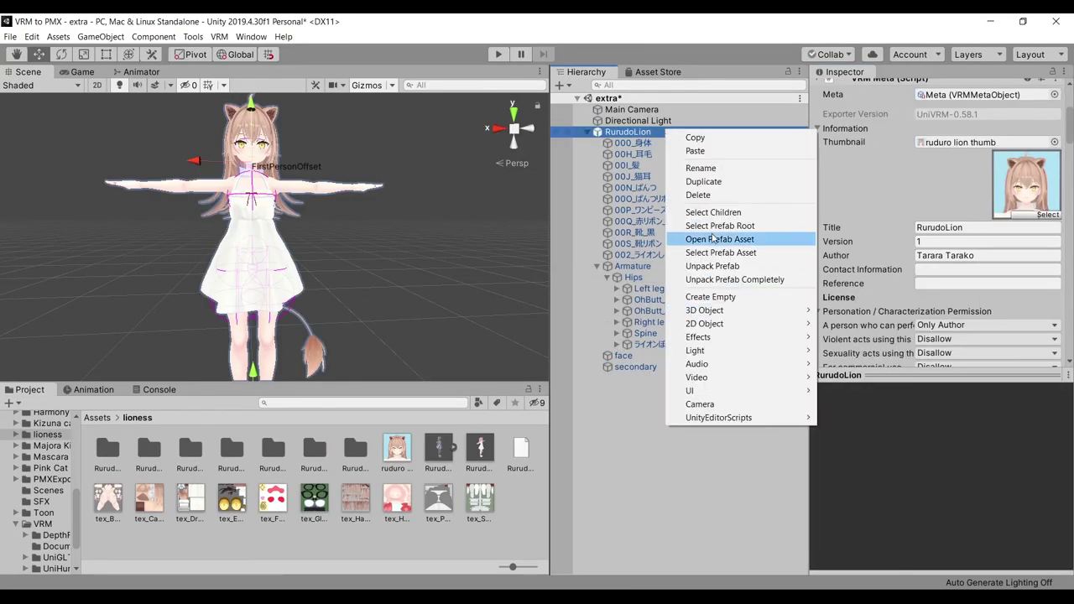
click(711, 279)
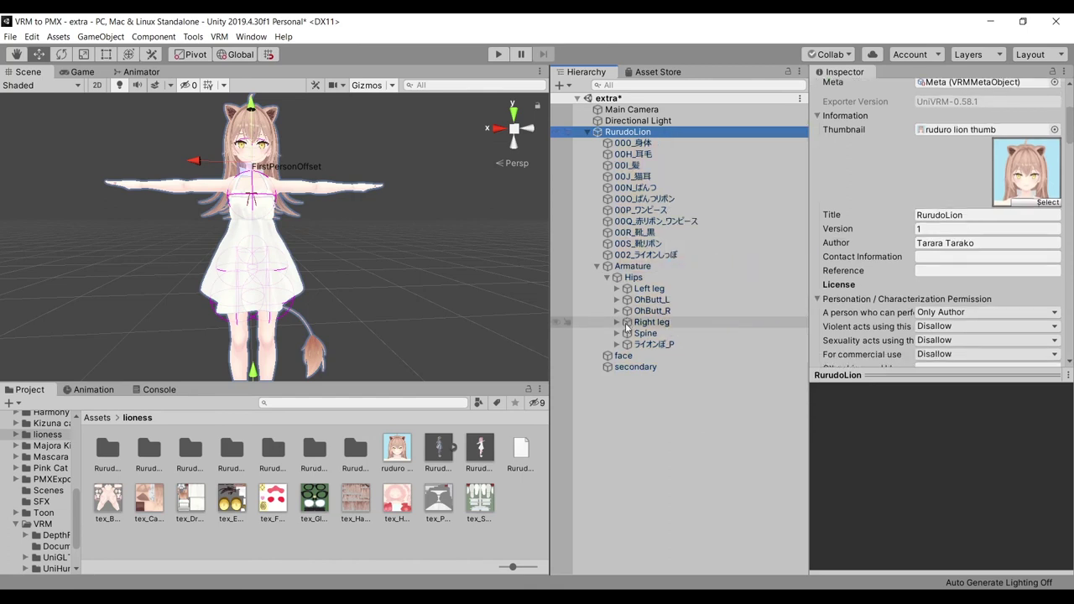
click(617, 333)
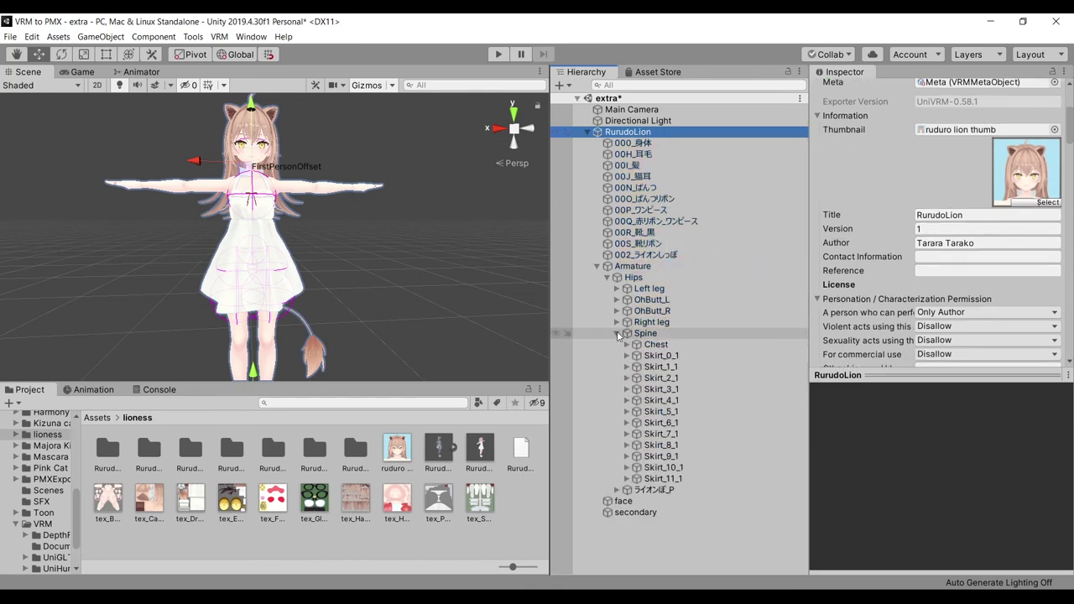
Add Skirt_0_4, Skirt_2_4, Skirt_3_4, Skirt_4_4 and Skirt_5_4 to the skirt spring bone's Root Bones
mouse_move(669, 229)
mouse_down()
mouse_move(648, 177)
mouse_move(853, 246)
mouse_up()
click(635, 568)
drag(662, 200, 854, 246)
drag(698, 225, 853, 246)
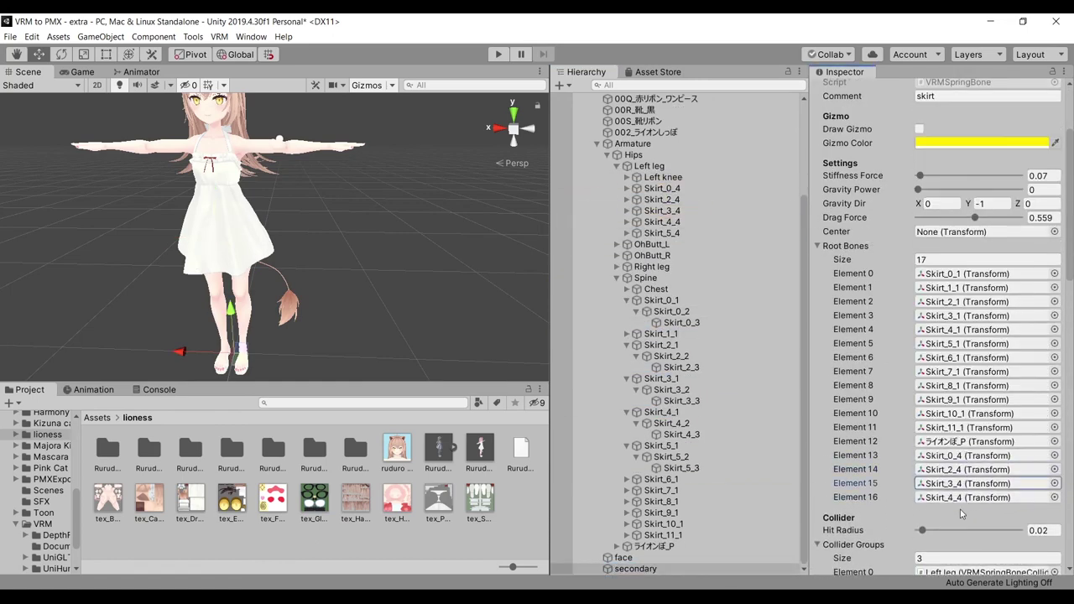
click(662, 222)
shift+click(662, 232)
drag(662, 226, 854, 246)
Collapse the Skirt_0_1, 2_1, 3_1, 4_1 and 5_1 branches and expand Skirt_1_1
click(626, 299)
click(626, 345)
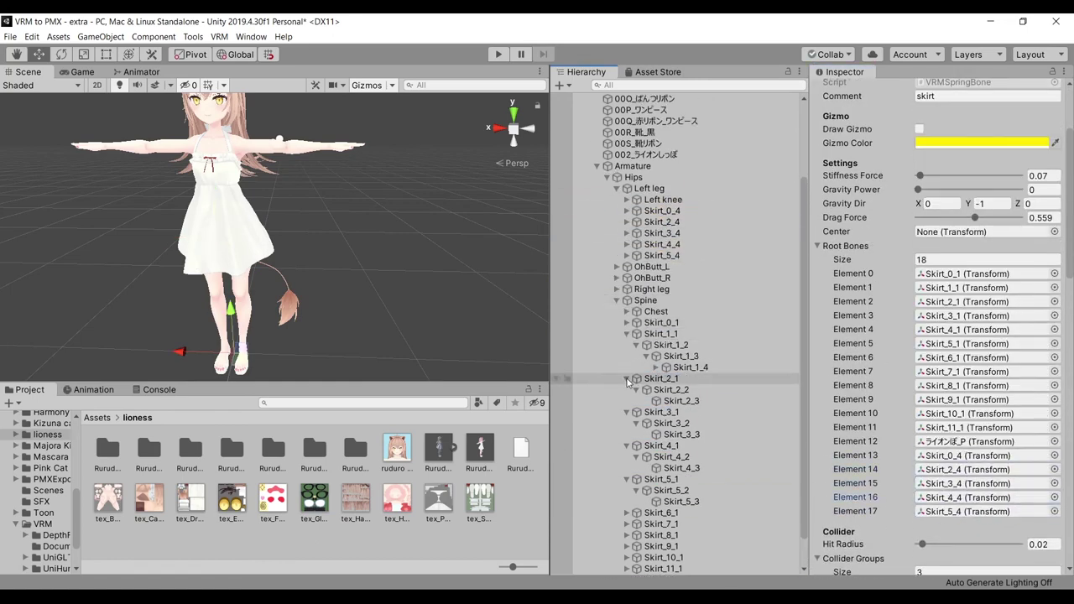
click(626, 356)
click(626, 367)
alt+click(626, 389)
click(661, 479)
alt+drag(277, 218, 223, 214)
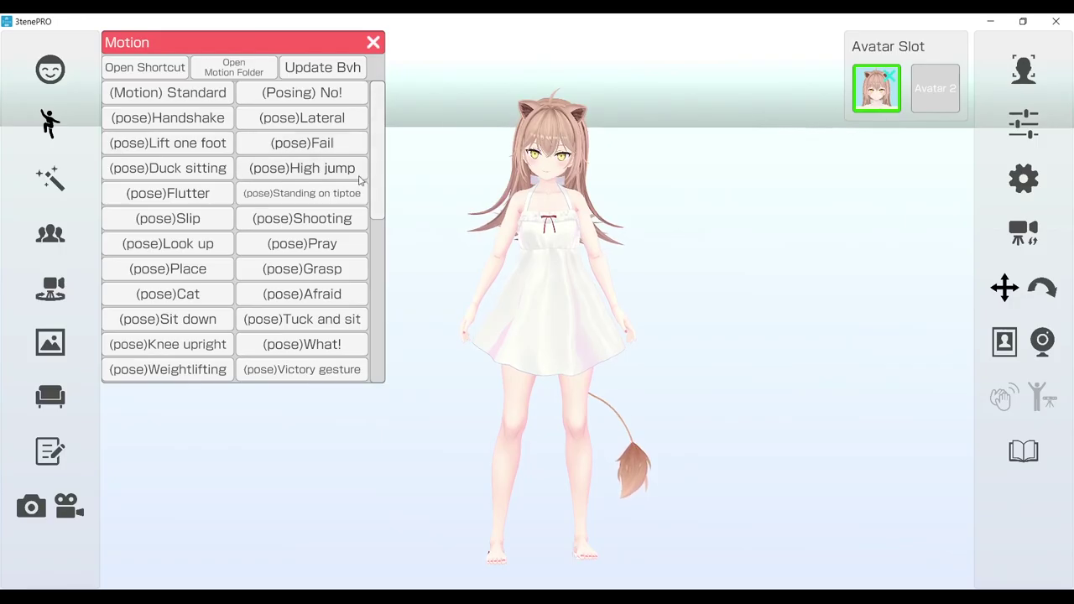
Apply the Shooting pose, then orbit from two sides to check how the skirt and tail follow
click(327, 223)
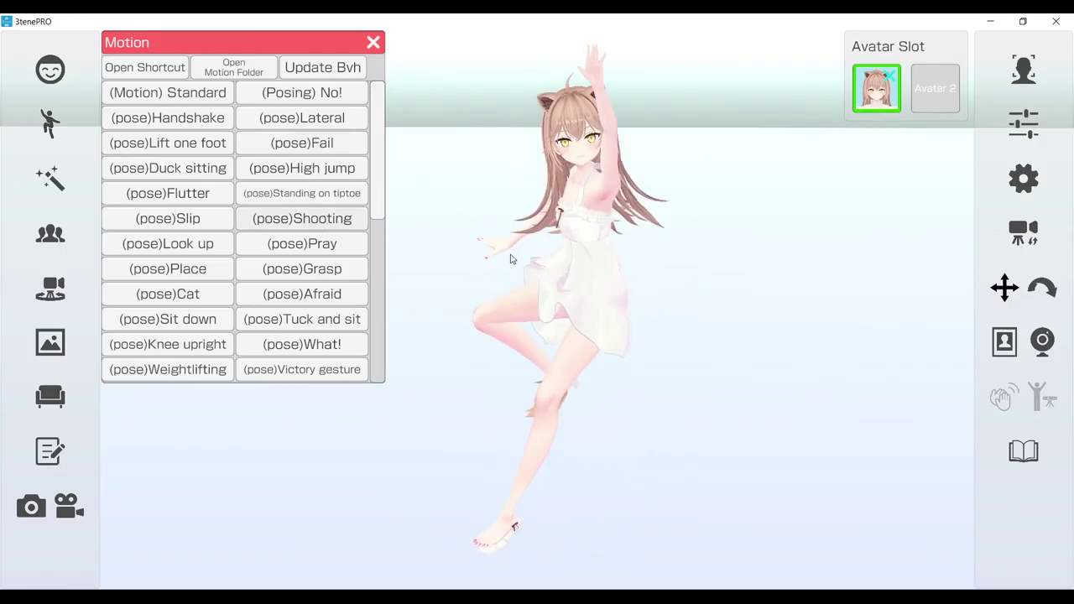
mouse_move(655, 259)
mouse_down()
mouse_move(689, 273)
mouse_move(685, 291)
mouse_up()
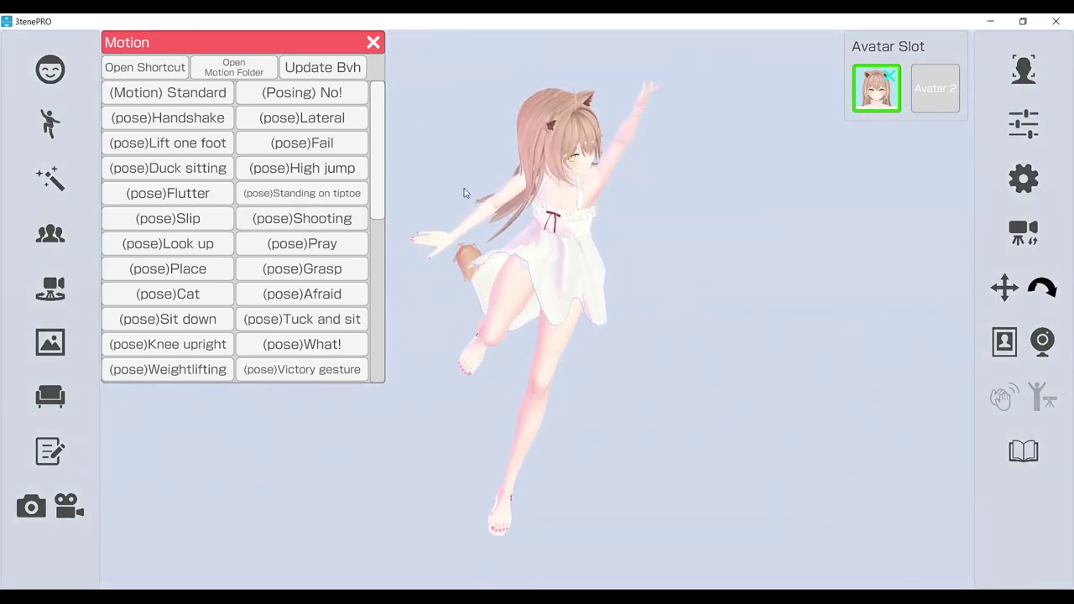
mouse_move(504, 223)
mouse_down()
mouse_move(592, 227)
mouse_move(383, 158)
mouse_move(389, 223)
mouse_up()
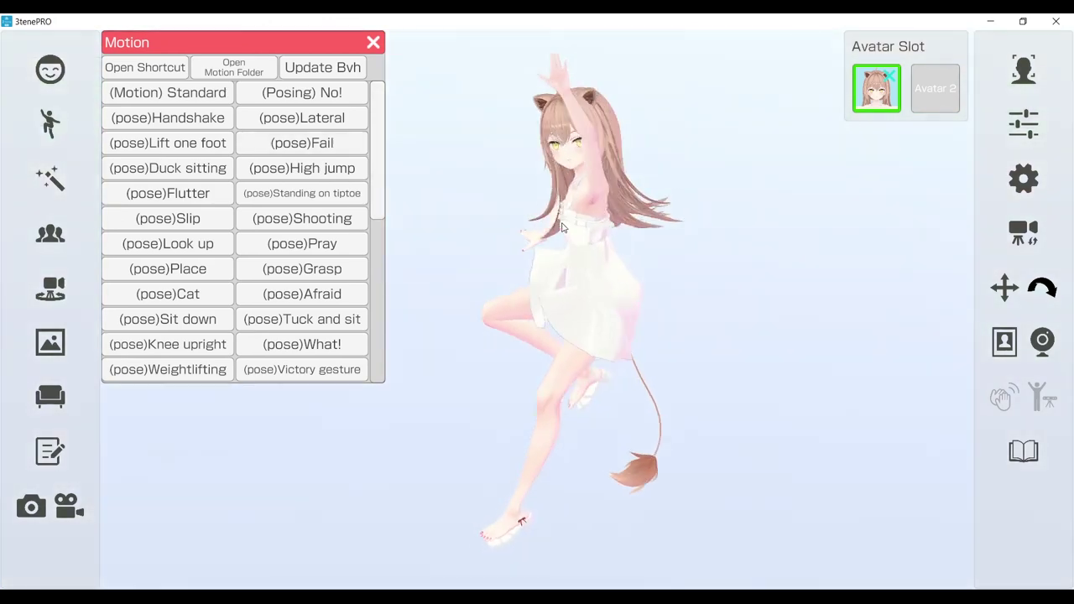